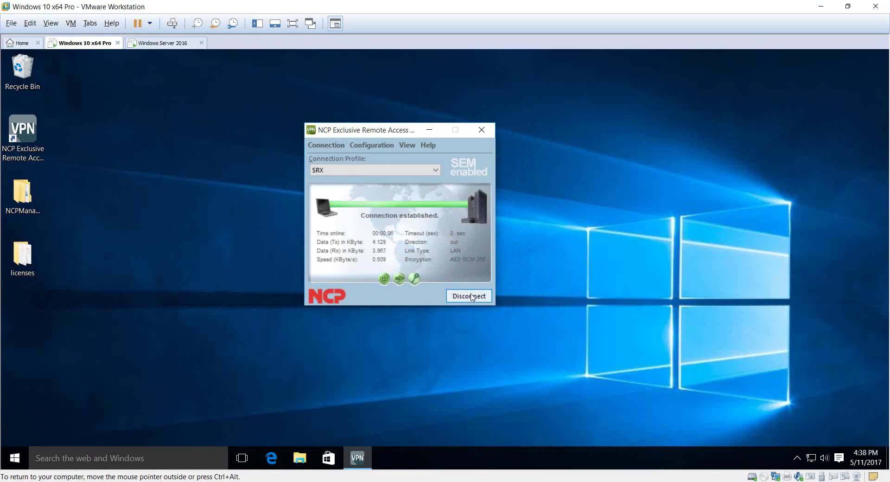
Step: Set the SRX profile's 1. Management Server to 10.20.47.229, save, and return to the Windows Server 2016 VM
click(371, 145)
click(363, 160)
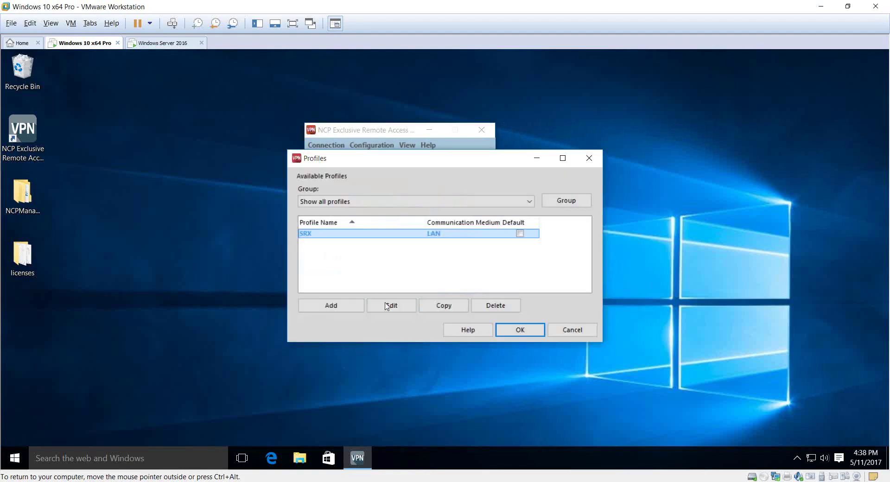
click(391, 306)
click(277, 131)
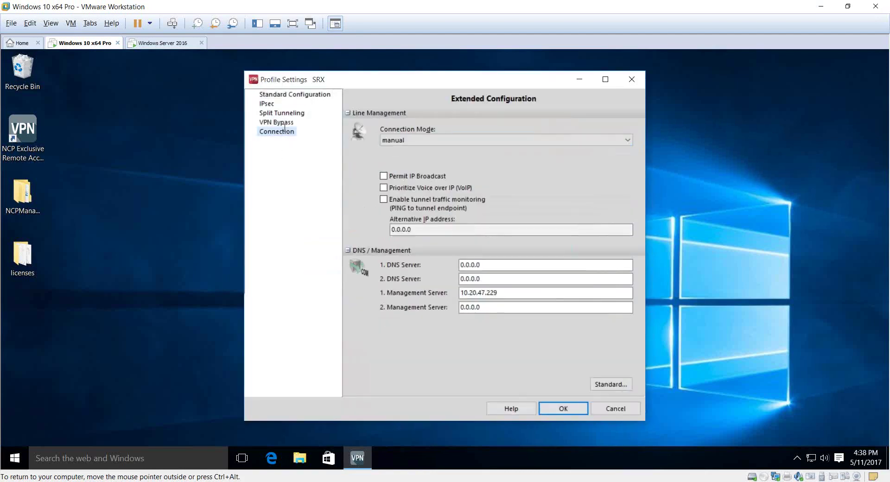
double_click(470, 292)
text(1)
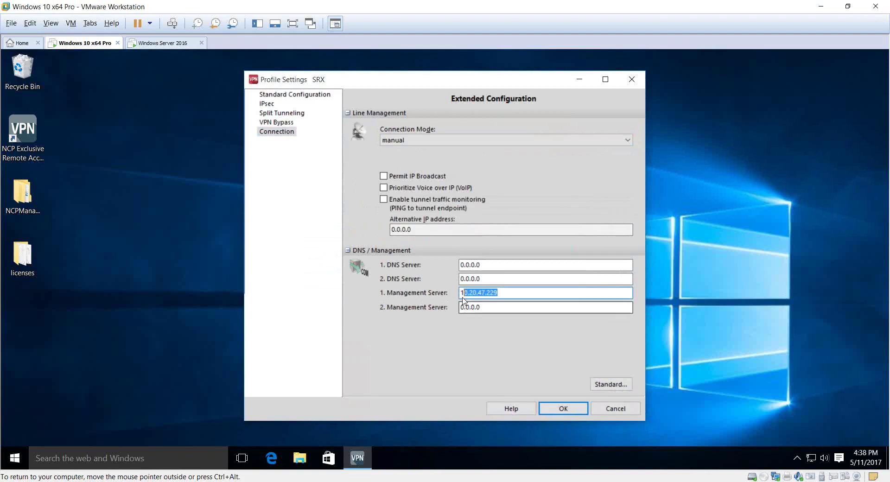
key(Tab)
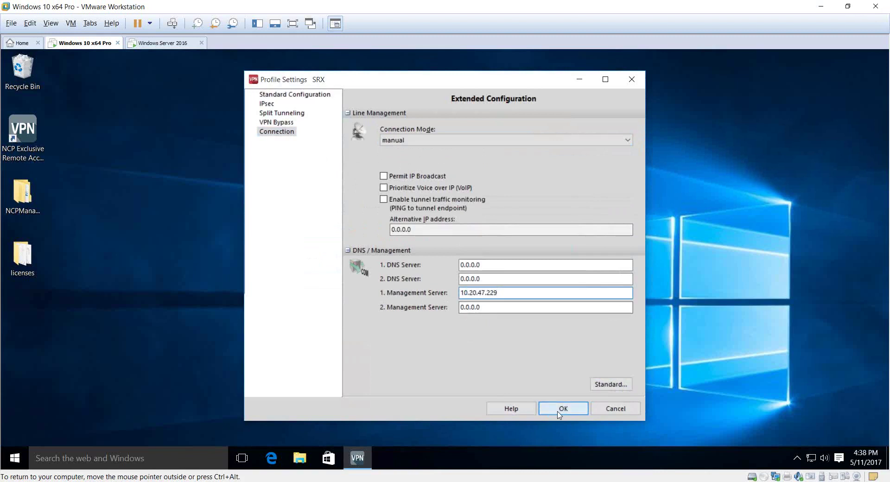
click(563, 408)
key(Return)
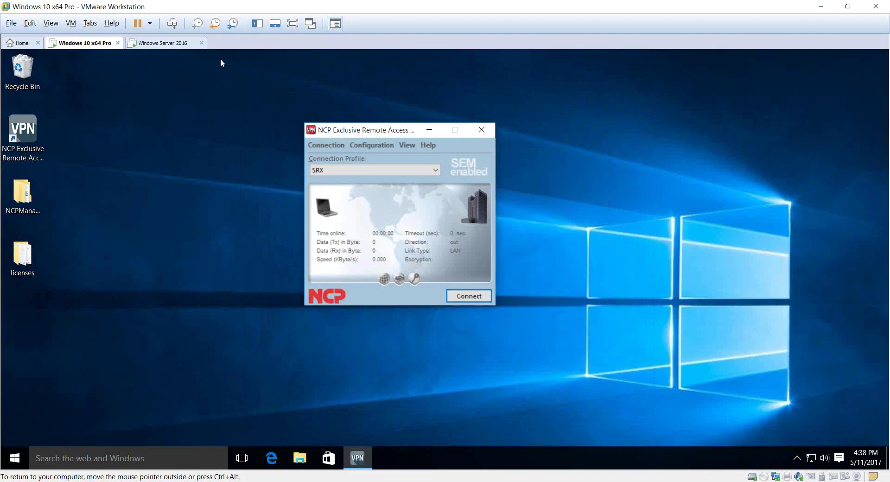
click(181, 43)
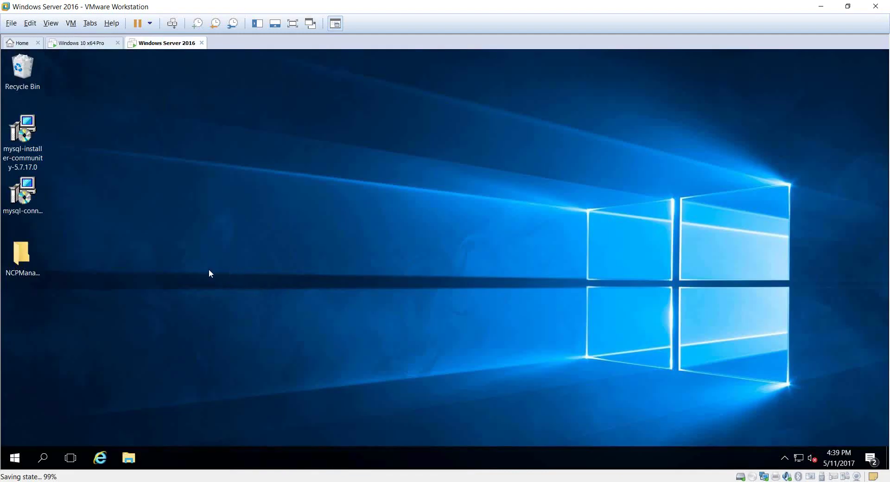
Step: Launch the MySQL 5.7.17 community installer, approve UAC and accept the license terms
double_click(32, 130)
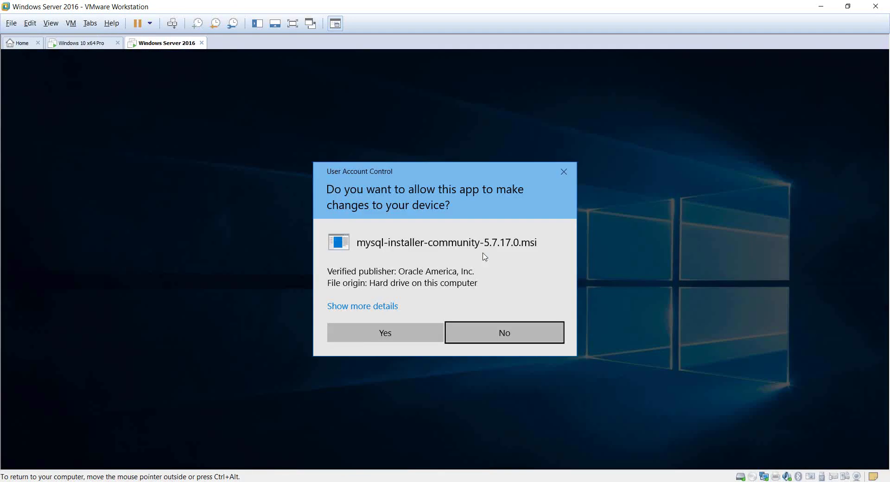
click(363, 341)
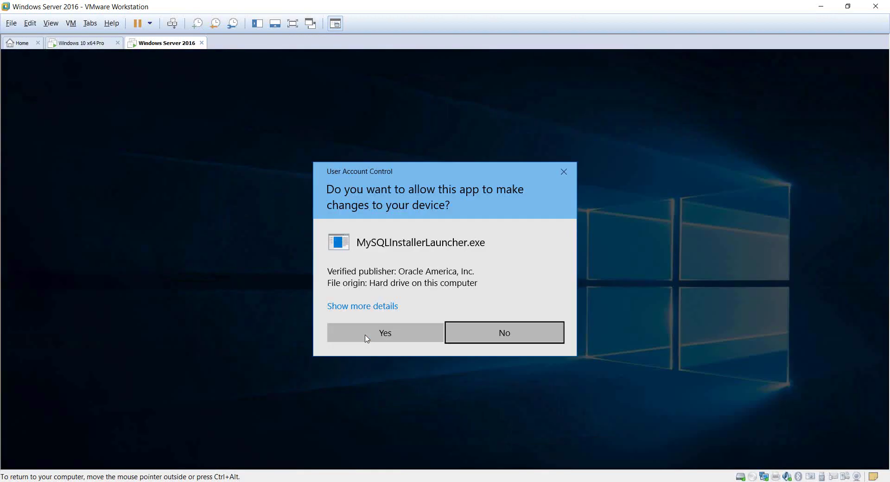
click(384, 335)
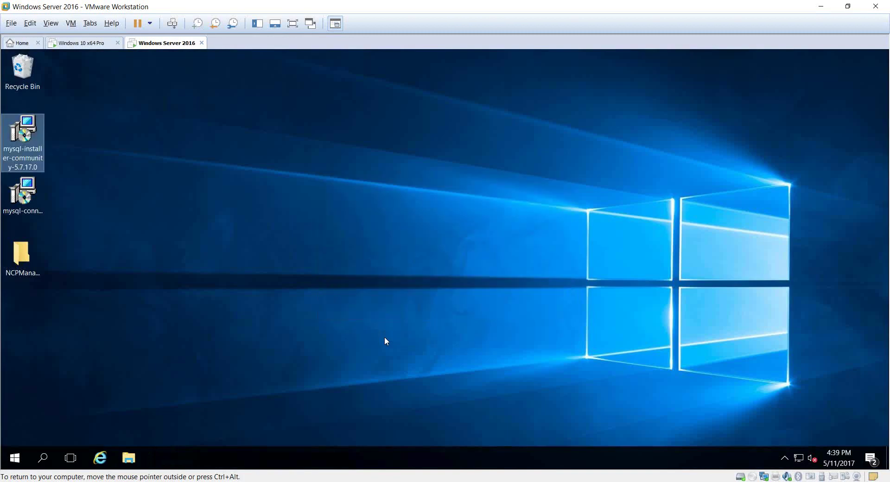
click(383, 350)
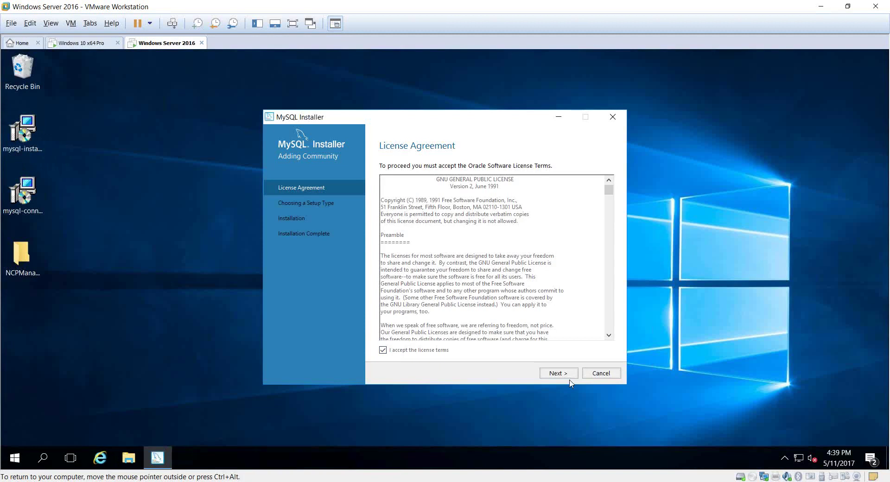
click(560, 373)
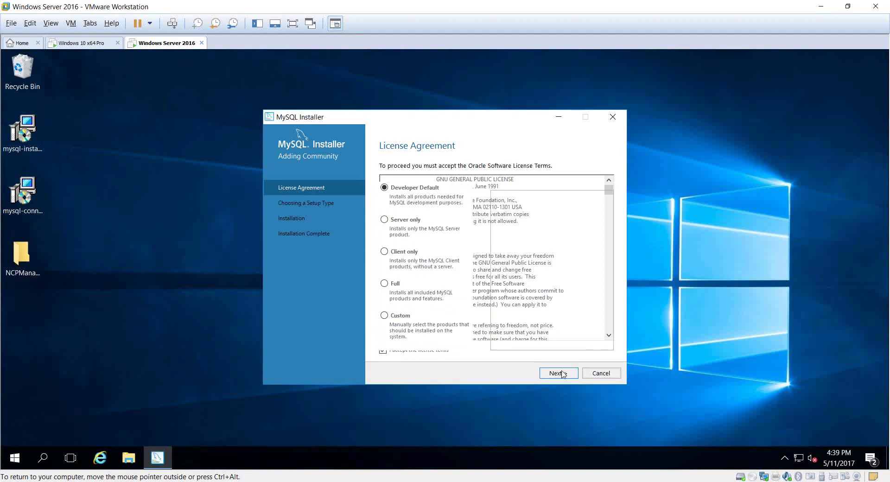
Step: Install MySQL Server 5.7.17 with the Server only setup type and begin its configuration
click(414, 221)
click(557, 373)
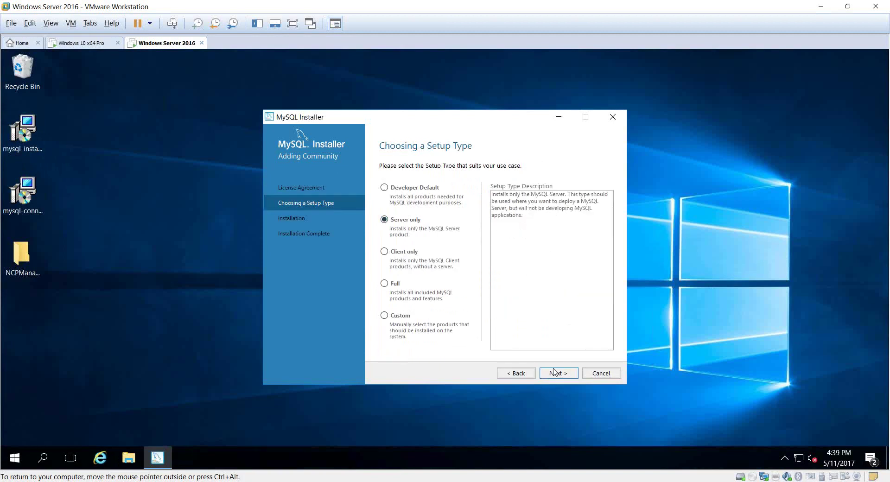
click(557, 373)
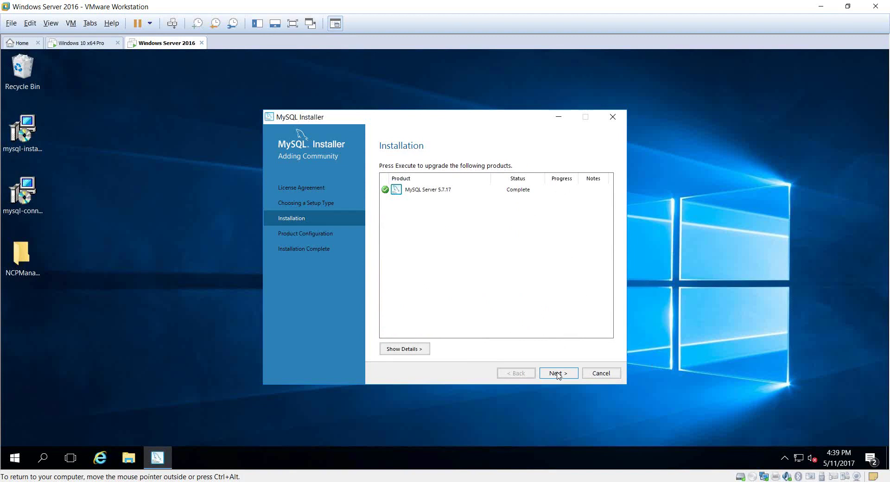
click(558, 375)
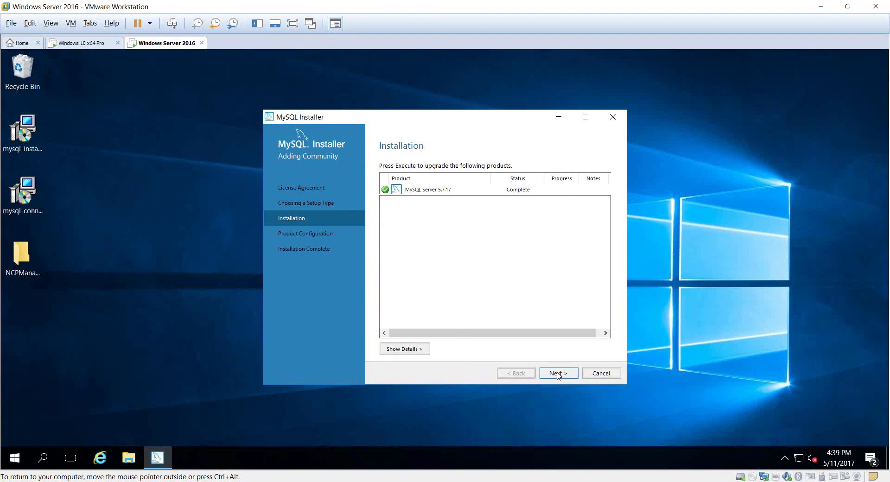
click(554, 374)
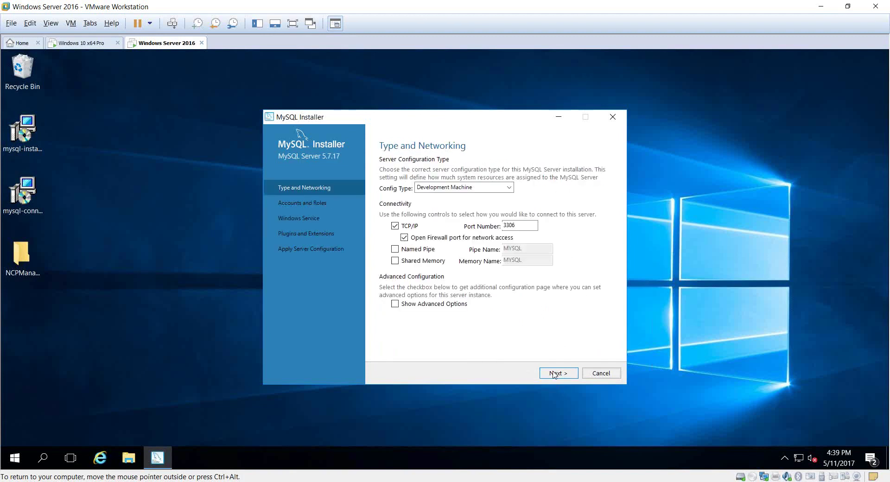
Step: Enter and confirm the MySQL root account password
click(554, 374)
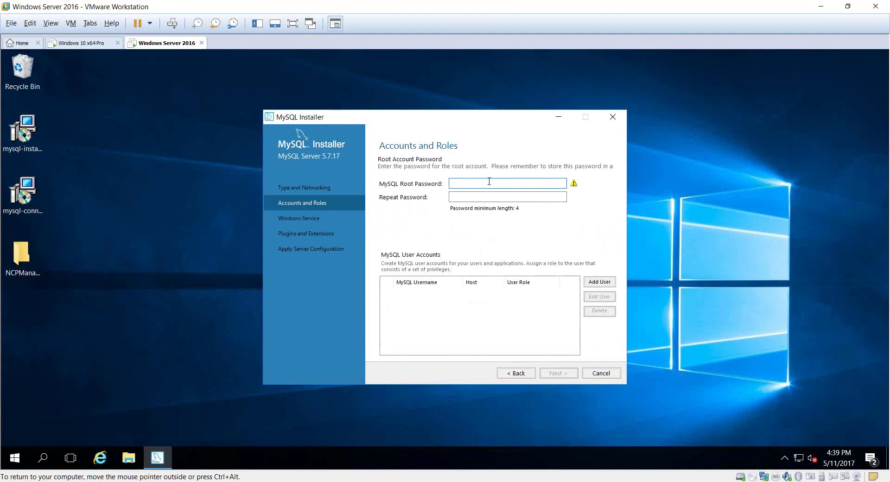
text(Pa$$w0rd)
key(Tab)
text(P)
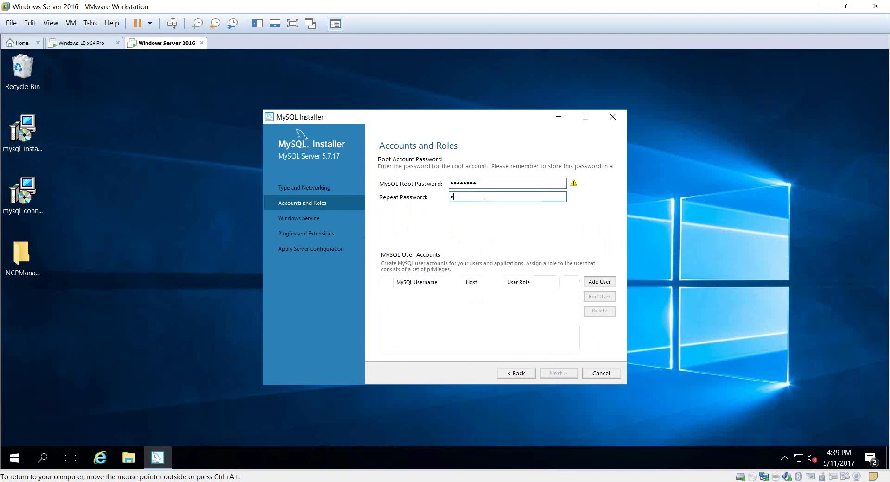
text(a$$w0rd)
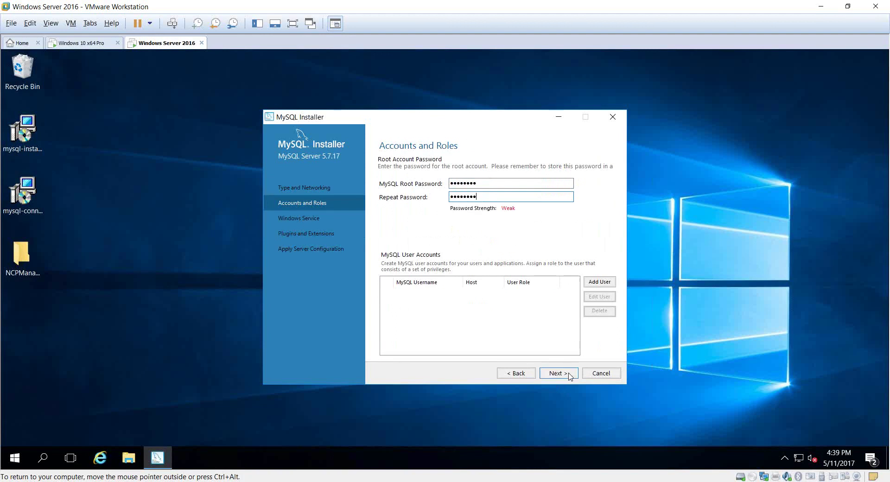
Step: Keep the default Windows Service and Plugins settings, apply the configuration and finish the installer
click(569, 377)
click(570, 377)
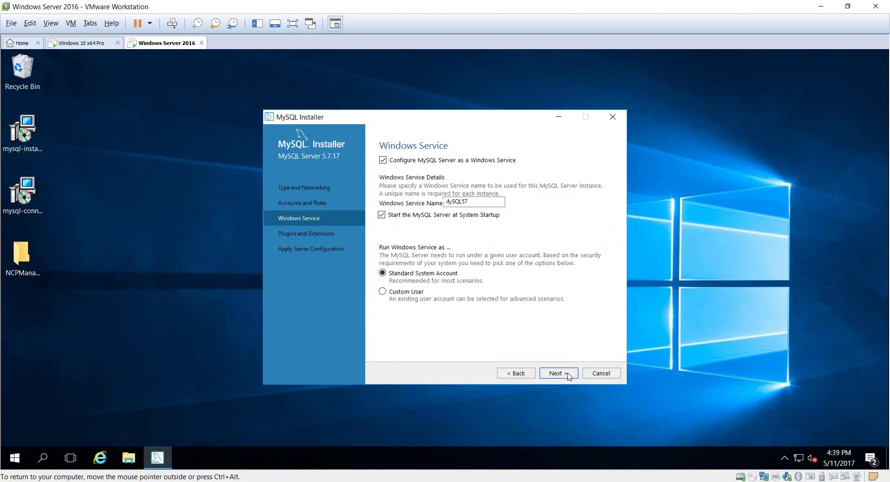
click(569, 377)
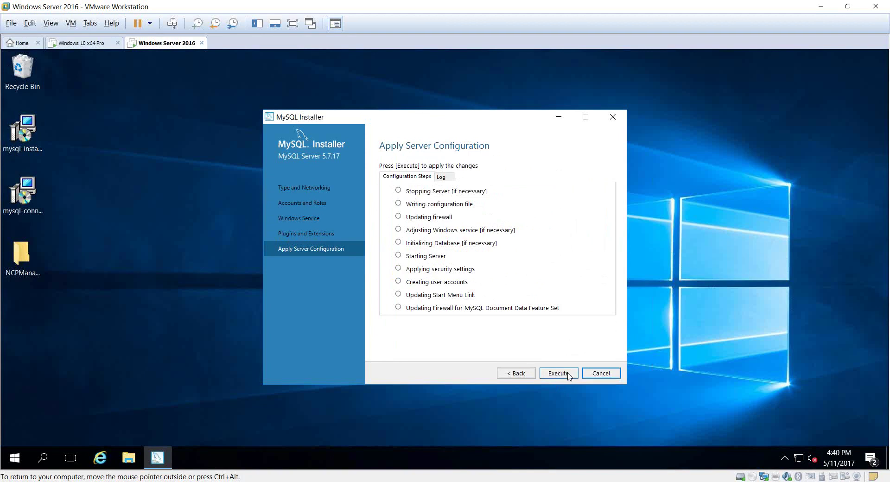
click(569, 377)
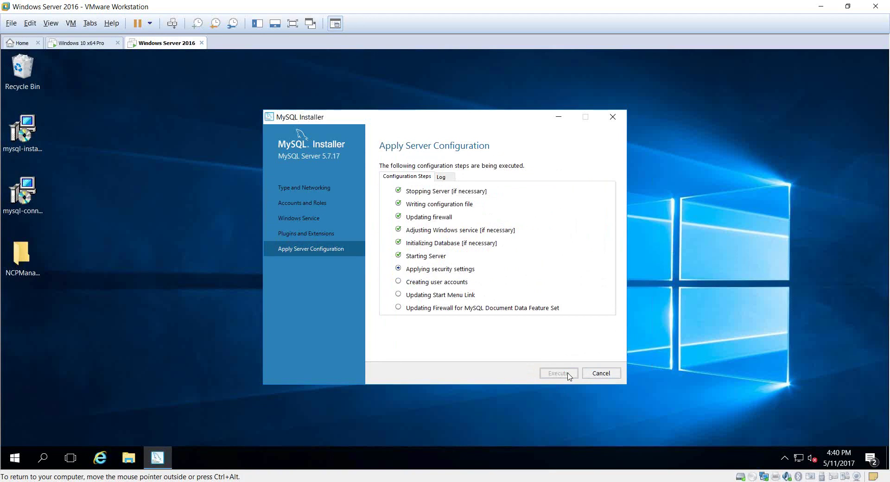
click(597, 373)
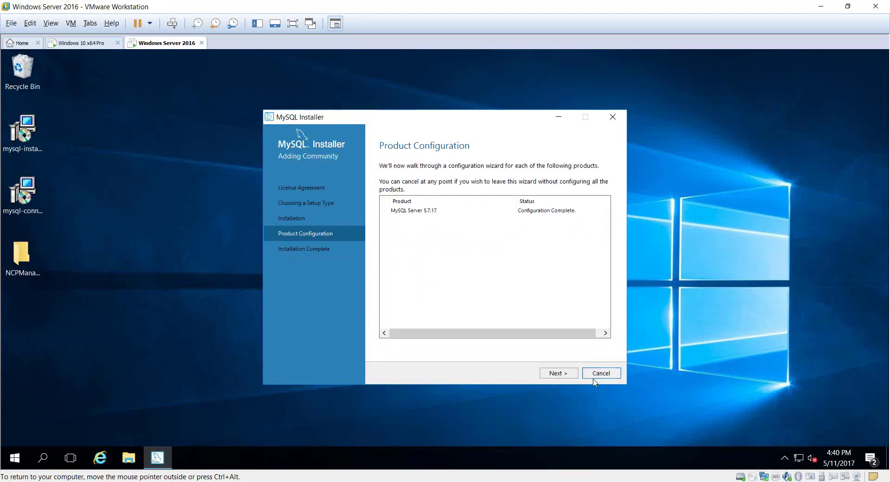
click(567, 376)
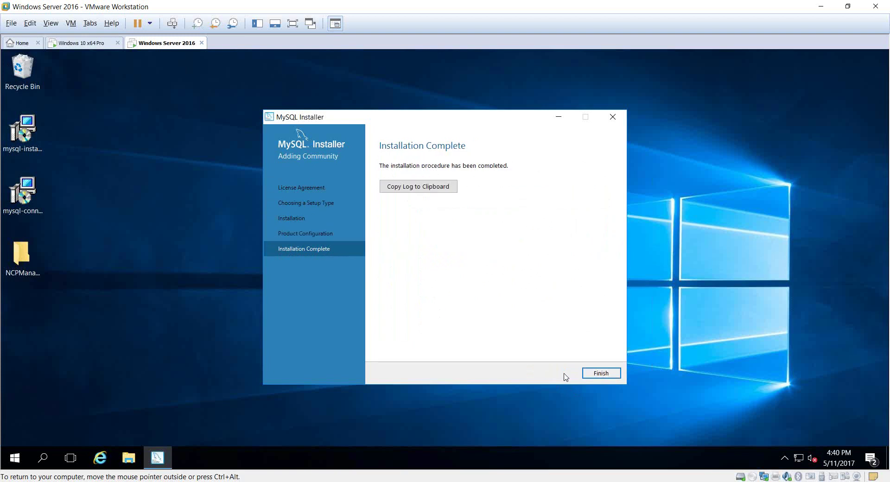
click(596, 376)
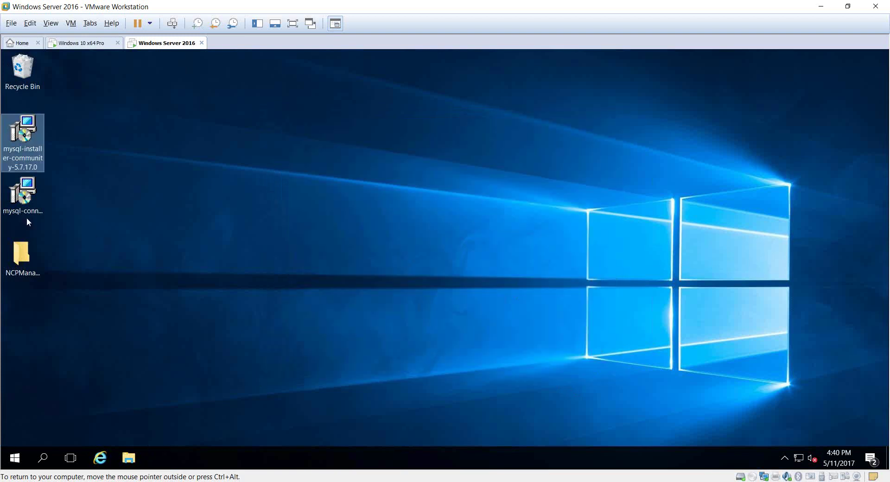
Step: Install MySQL Connector/ODBC 5.3.7 with the Typical setup type, approving the UAC prompt
double_click(26, 195)
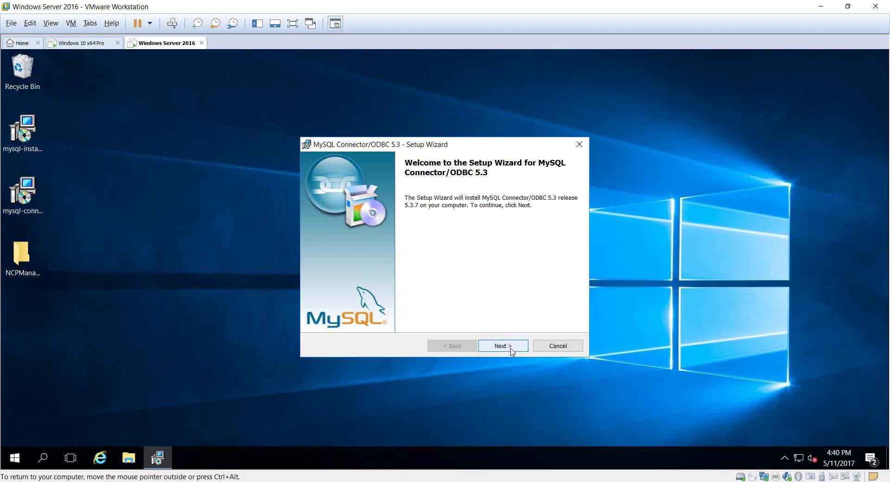
click(512, 349)
click(406, 305)
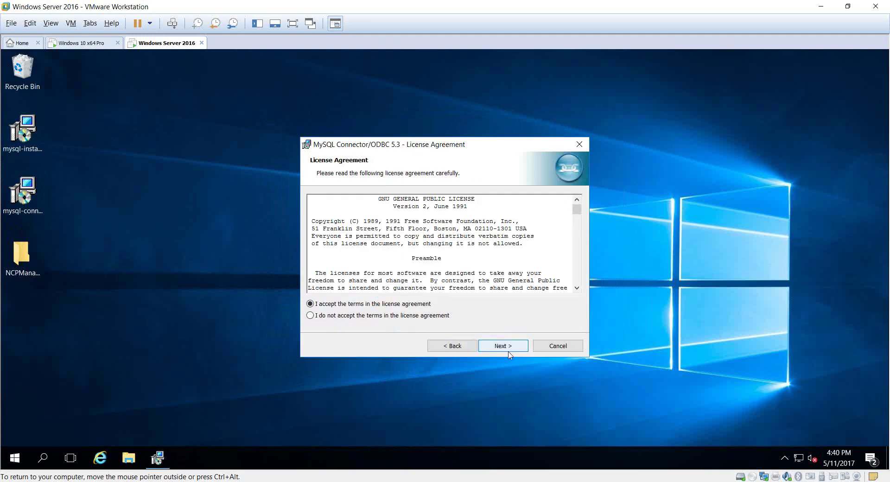
click(503, 346)
click(504, 348)
click(504, 348)
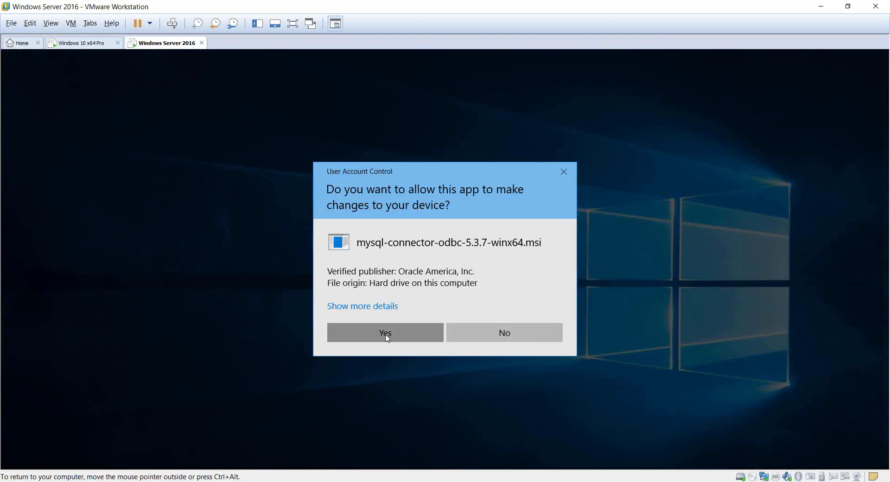
click(387, 336)
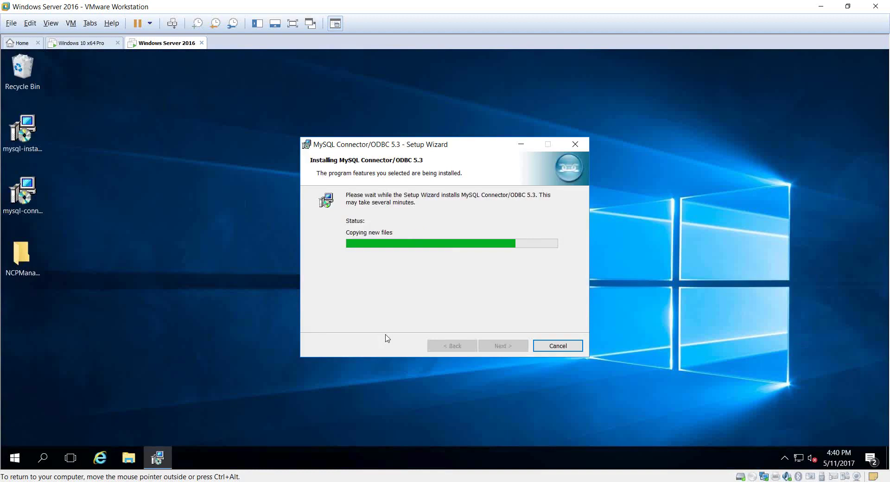
click(497, 347)
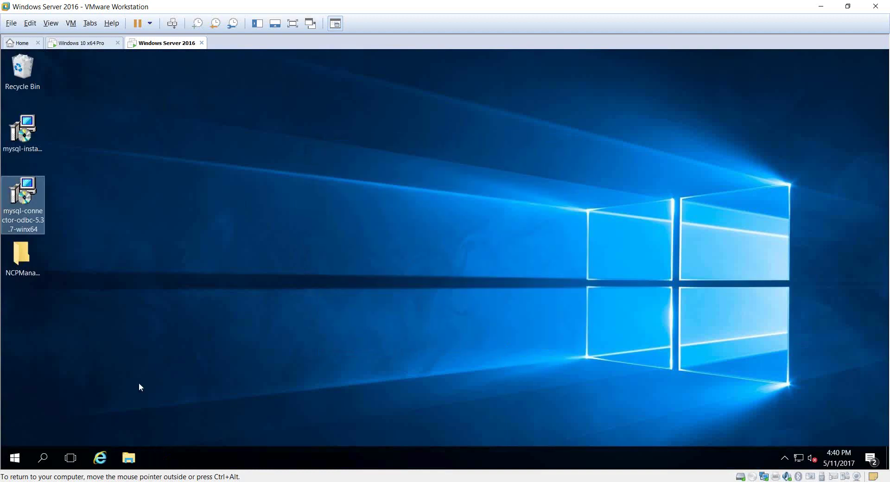
click(15, 458)
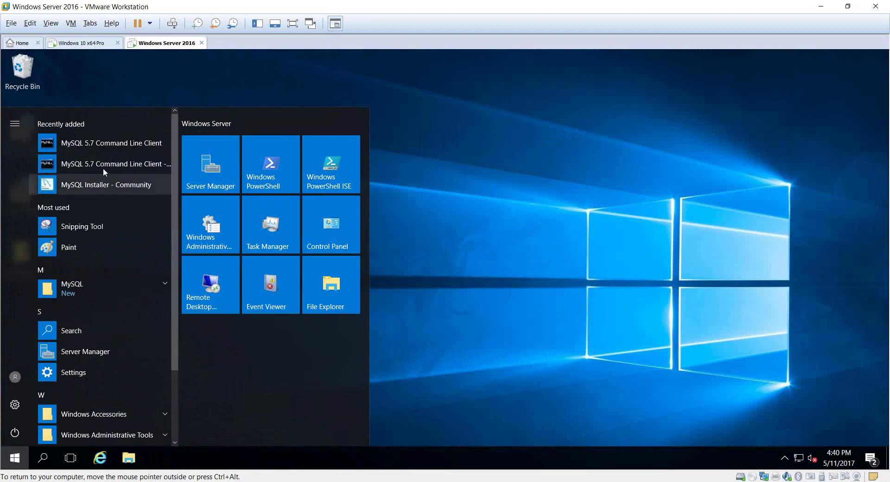
Step: Launch the MySQL 5.7 Command Line Client and log in with the root password
click(106, 145)
click(207, 184)
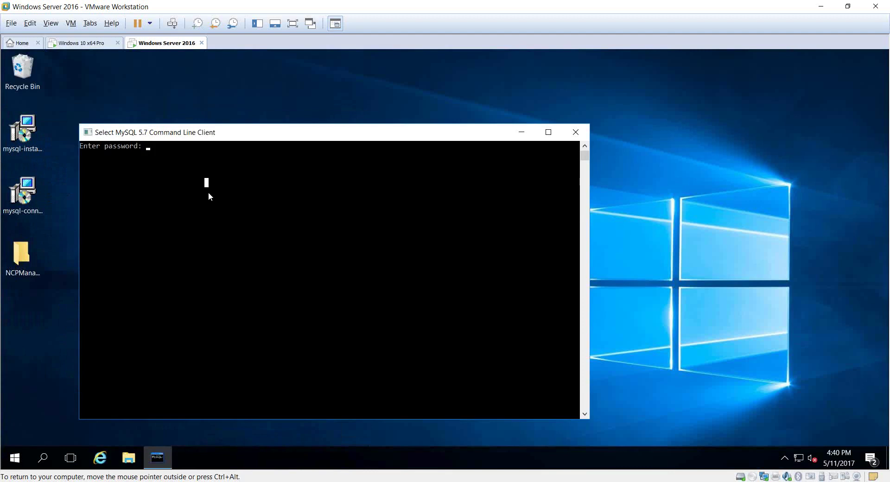
key(Escape)
text(***)
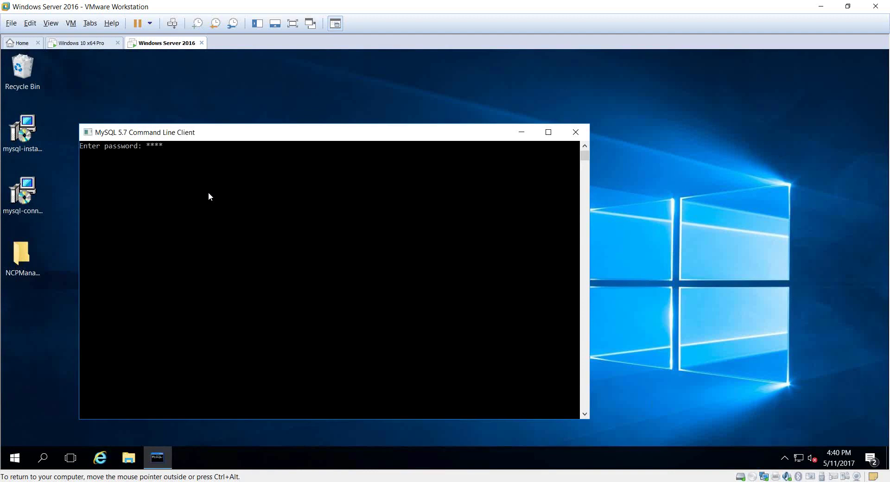
text(*****)
key(Return)
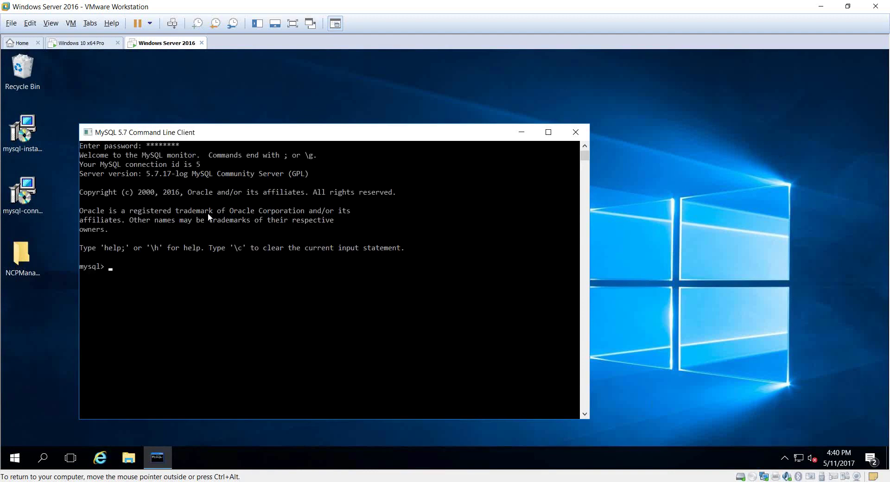
Step: Create the database ncp with 'create database ncp;' and exit the client
text(create database ncp;)
key(Return)
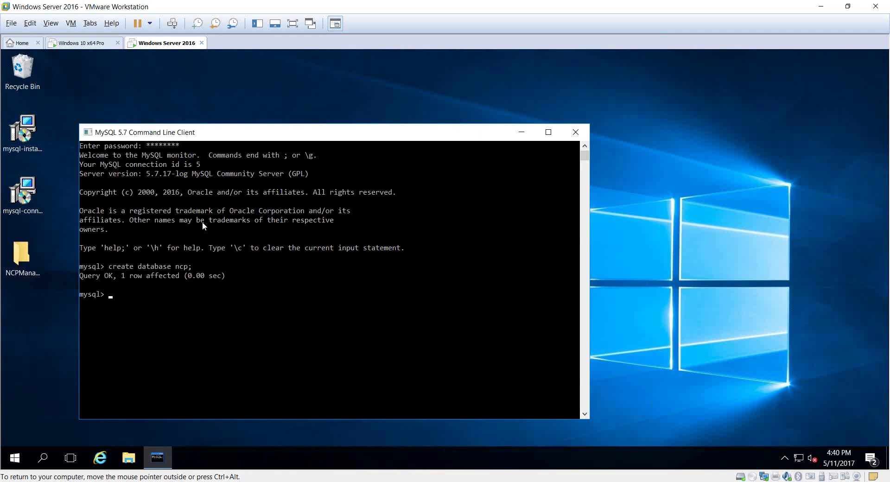
text(exit;)
key(Return)
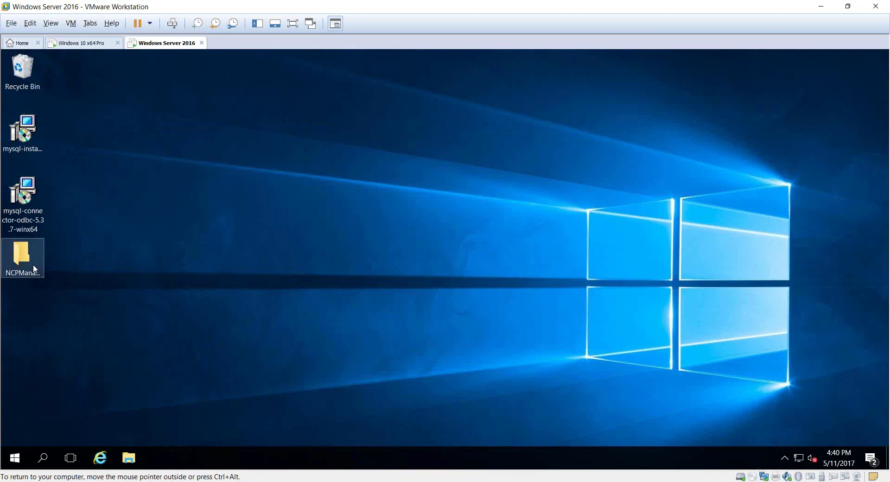
Step: Launch NCP-SEM_Windows_x86-64_405_34543 from NCPManagementServer > Server > SEM4_05x86-64WindowsEnvironment as administrator
double_click(33, 268)
click(214, 187)
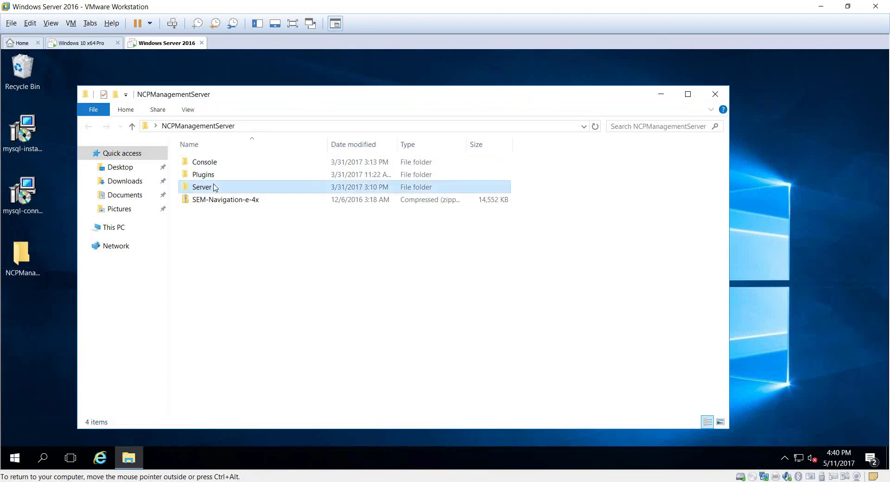
double_click(214, 186)
double_click(229, 166)
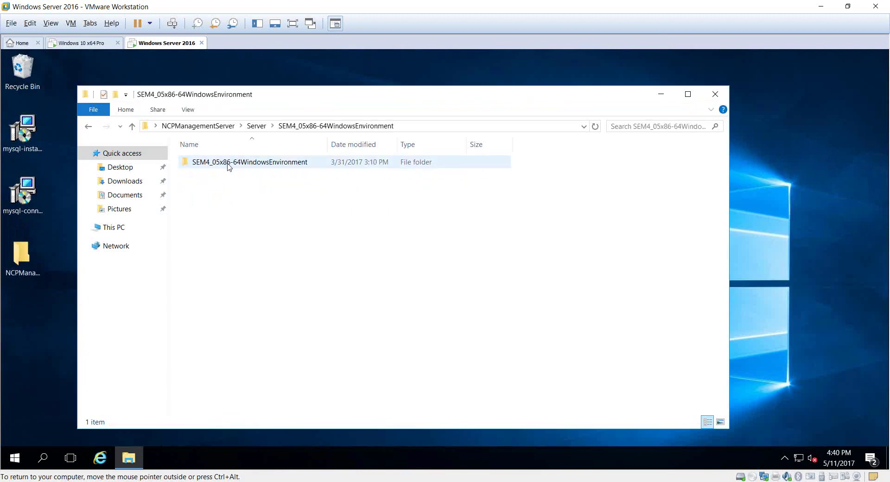
double_click(262, 164)
click(295, 190)
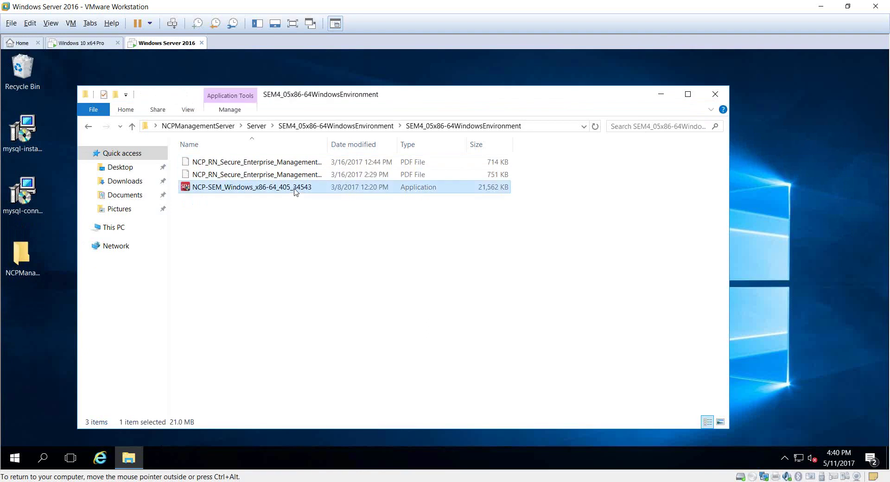
double_click(295, 190)
click(437, 342)
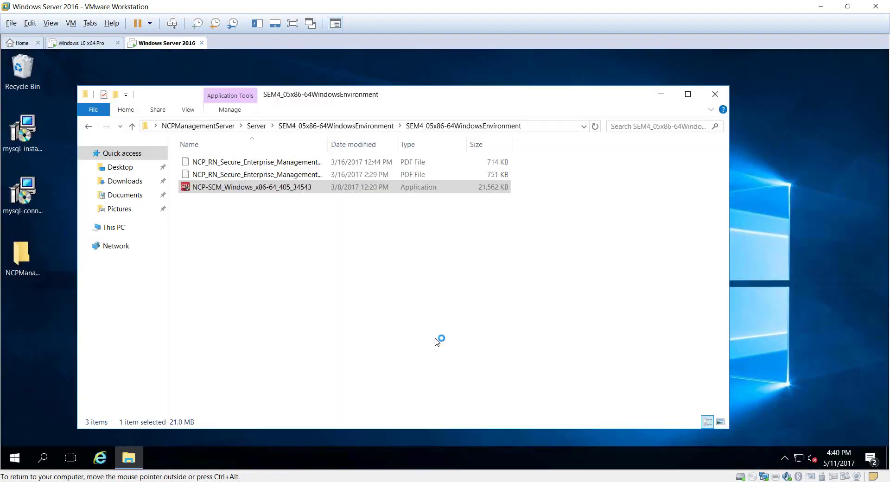
Step: Accept the NCP-SEM licence and install into the default C:\Program Files\NCP\ManagementServer\ folder
click(476, 279)
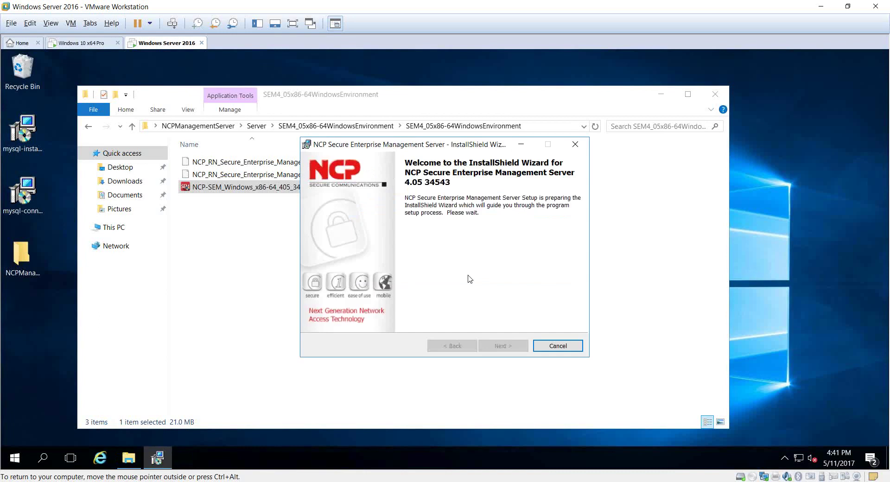
click(495, 346)
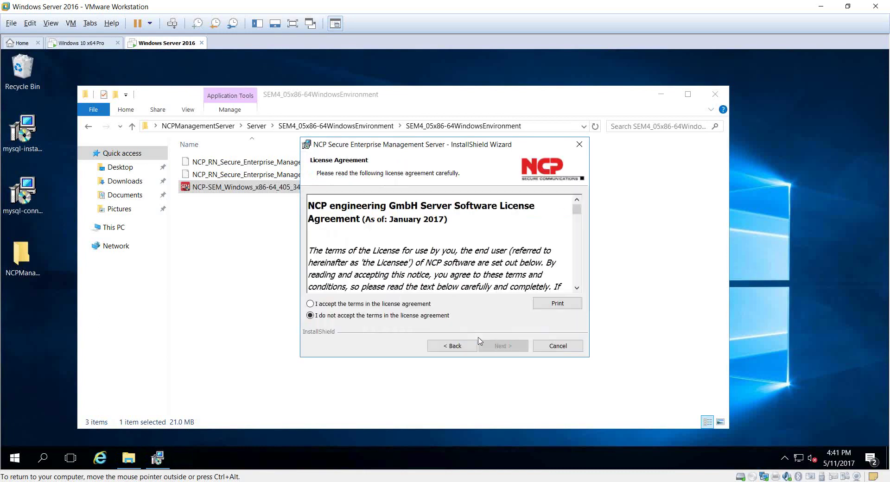
click(406, 304)
click(495, 345)
click(495, 346)
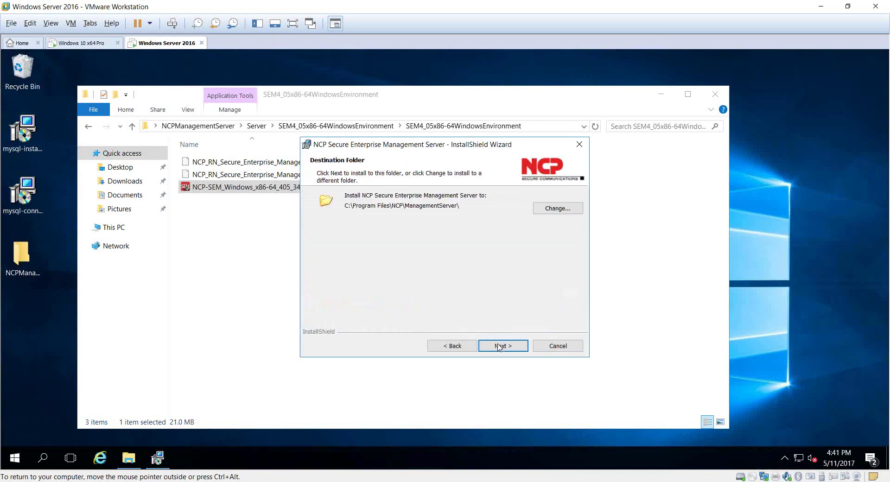
click(494, 346)
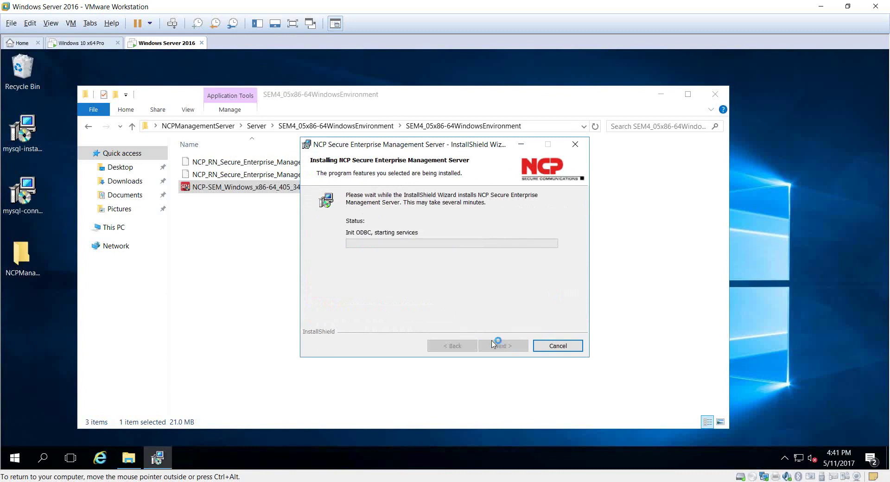
Step: Add a new System DSN using the MySQL ODBC 5.3 ANSI Driver
click(446, 269)
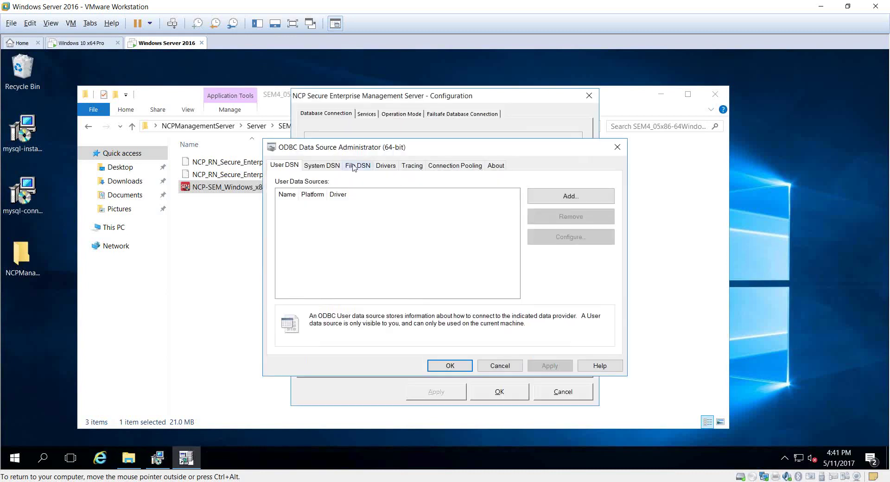
click(332, 165)
click(538, 196)
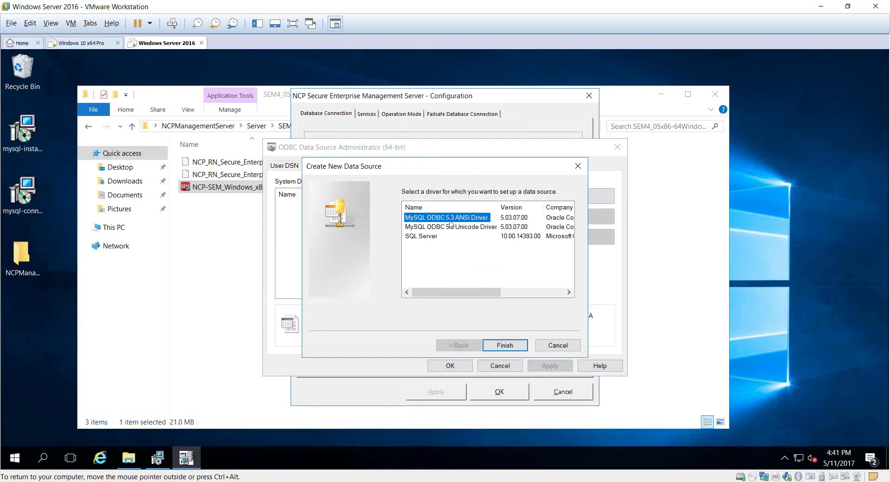
click(501, 345)
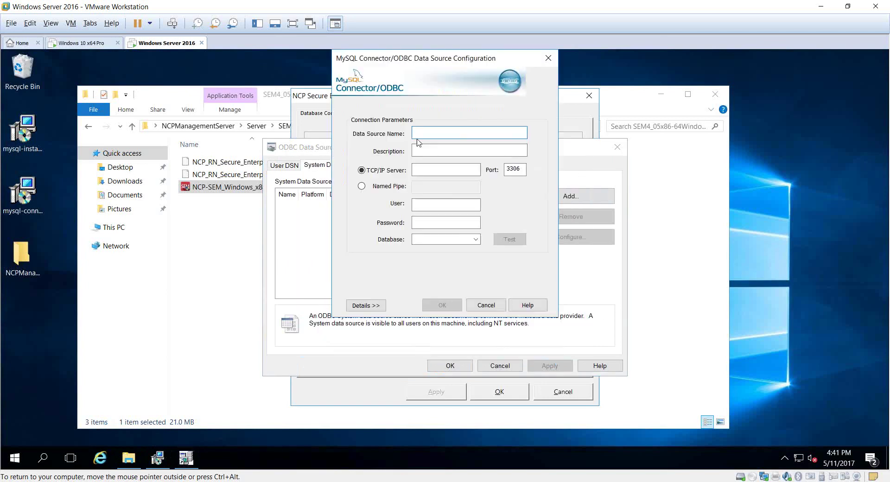
Step: Name the data source NCP Management Server with server 127.0.0.1, user root and the root password
text(NCP )
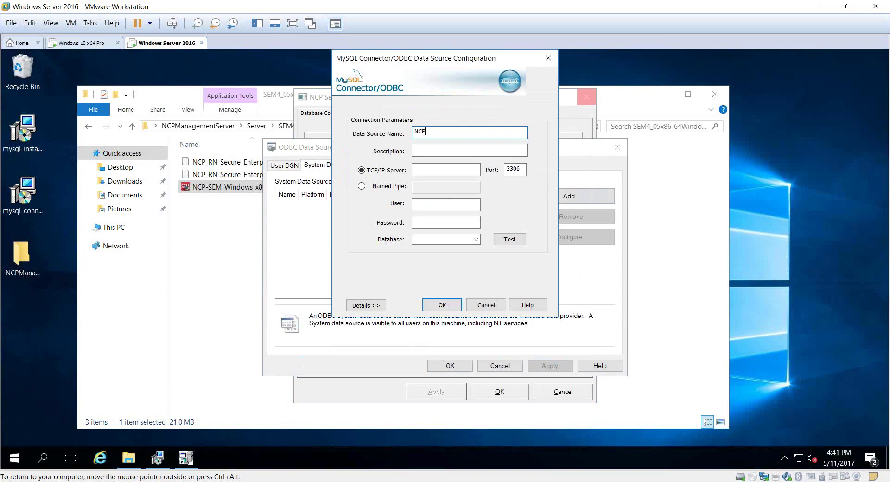
text(Management Server)
key(Tab)
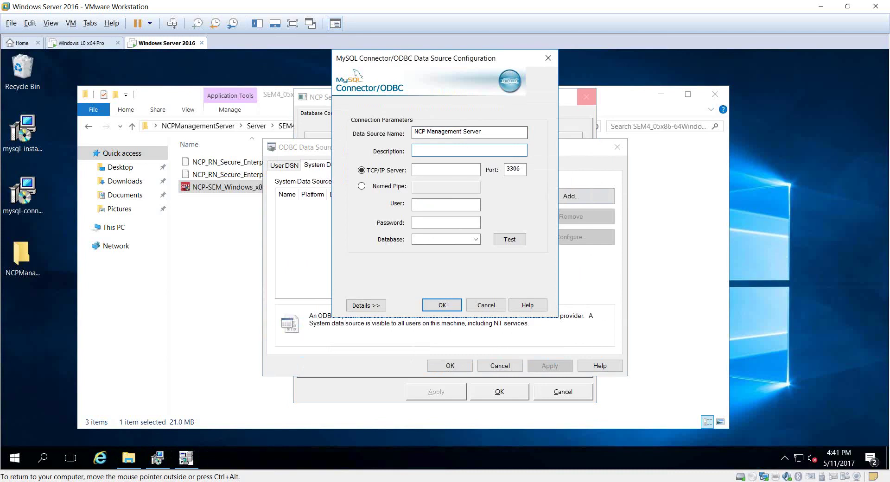
key(Tab)
key(Tab)
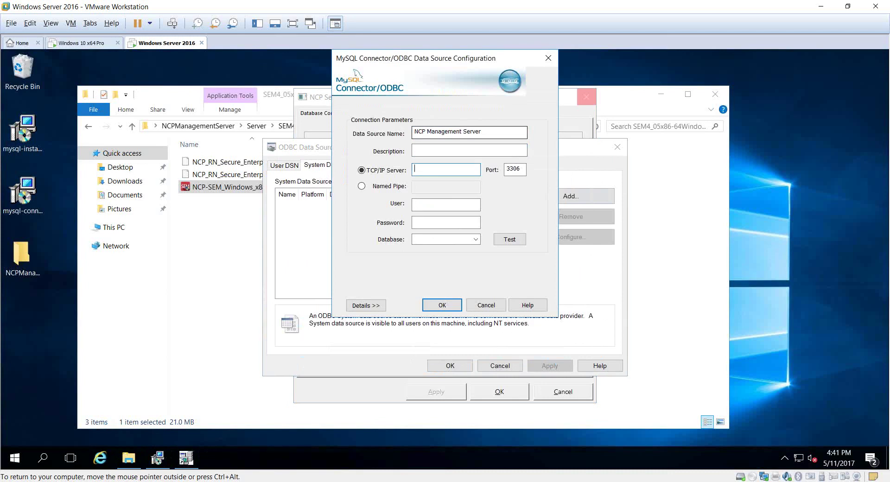
text(127.0.0.1)
key(Tab)
key(Tab)
key(Tab)
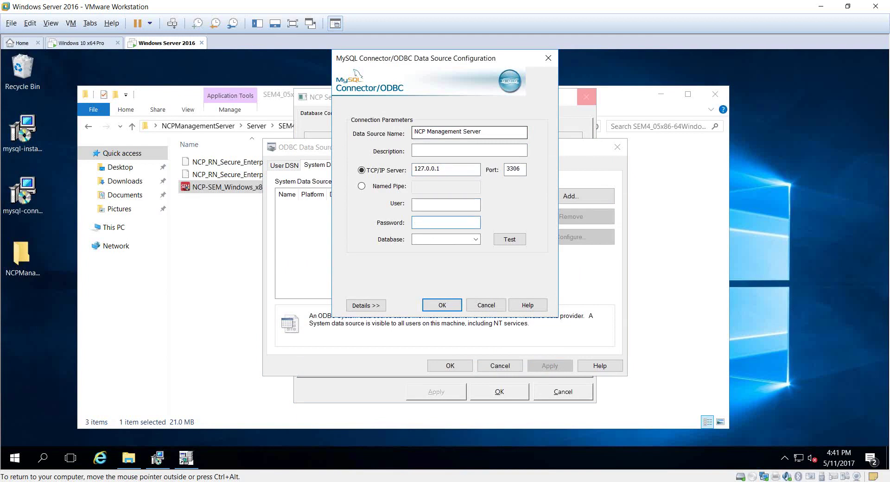
key(shift+Tab)
text(root)
key(Tab)
text(********)
Step: Select the ncp database, test the connection successfully and save the data source
click(475, 239)
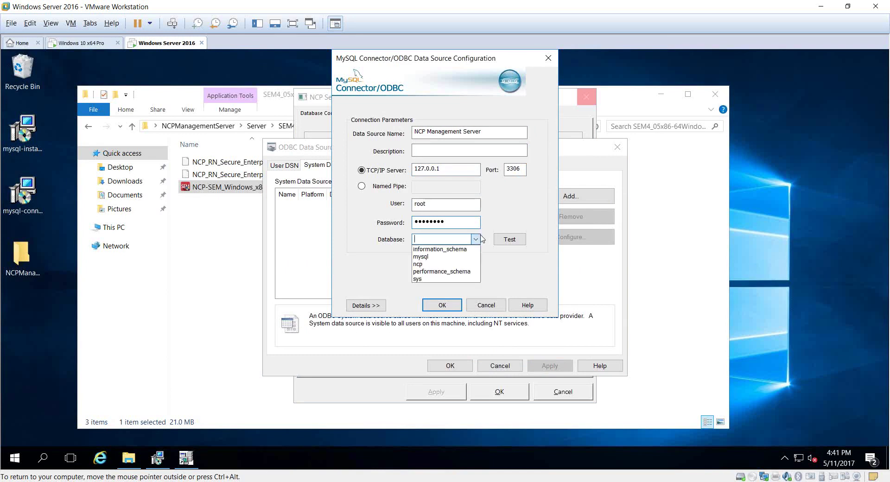
click(446, 264)
click(513, 241)
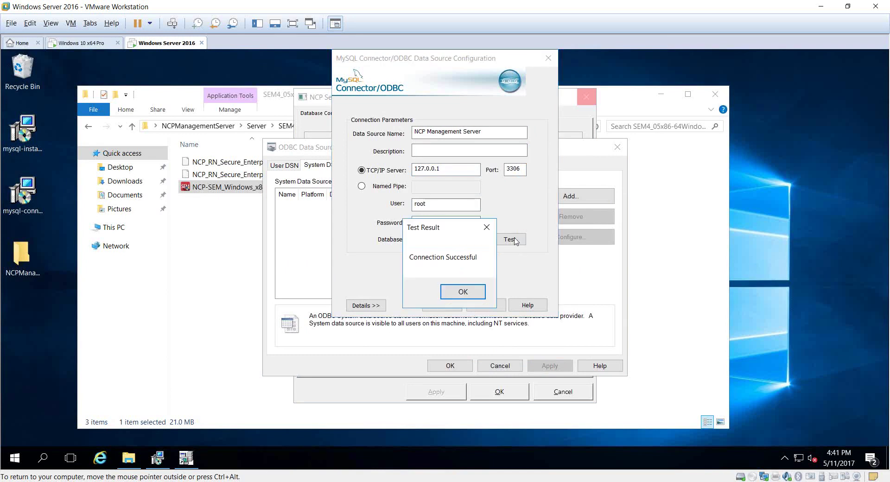
click(459, 291)
click(442, 305)
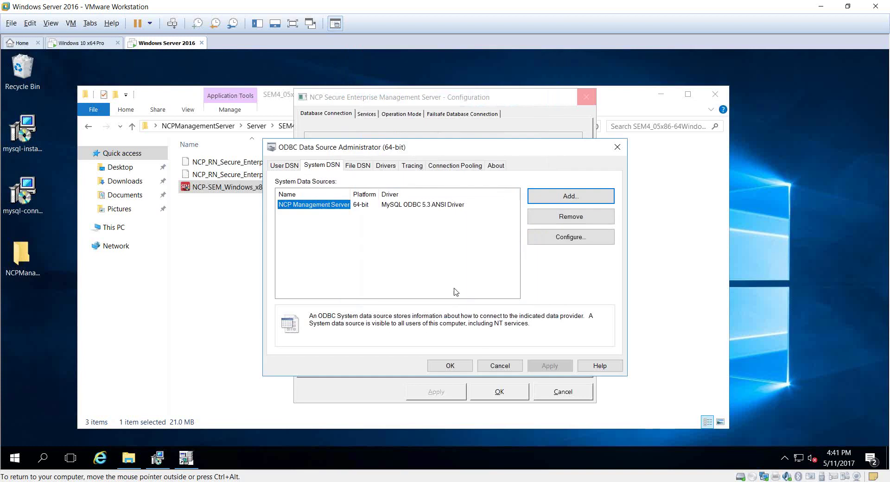
Step: Point the NCP server at the NCP Management Server DSN with root credentials and test the connection
click(461, 369)
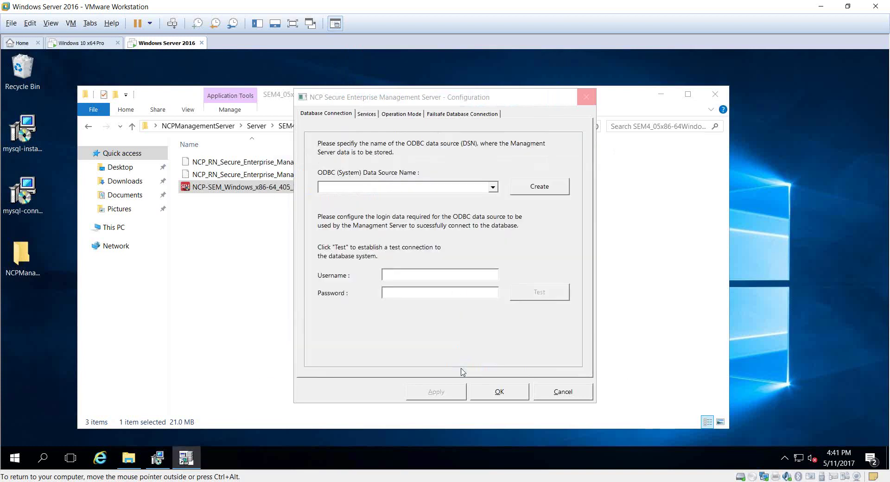
click(493, 187)
click(470, 198)
click(421, 276)
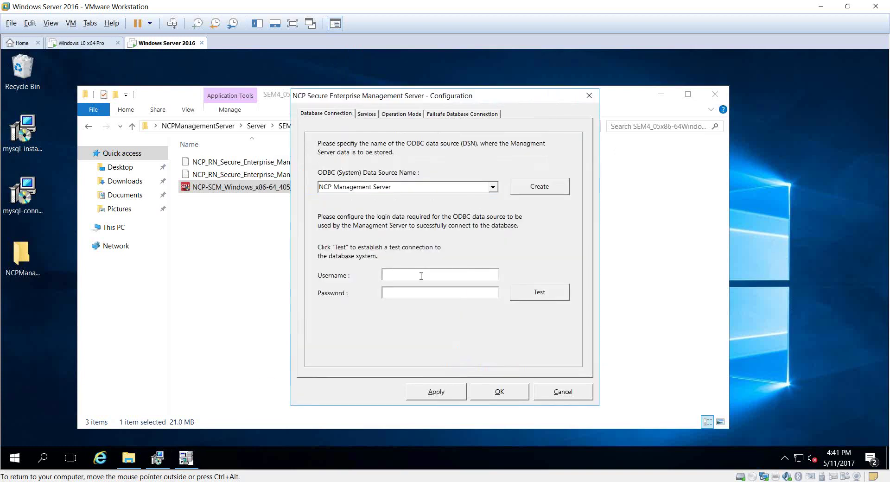
text(root)
key(Tab)
text(********)
click(540, 292)
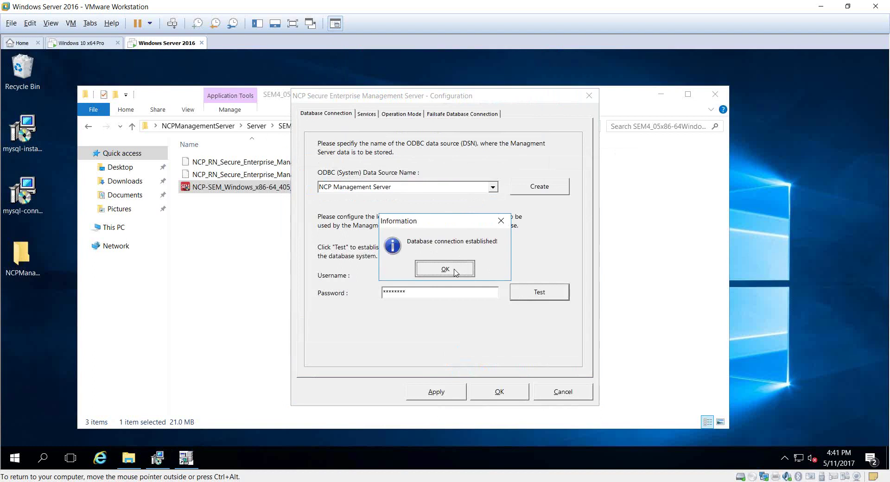
click(444, 269)
Step: Resume and finish the NCP-SEM installation, then close the installer folder window
click(481, 397)
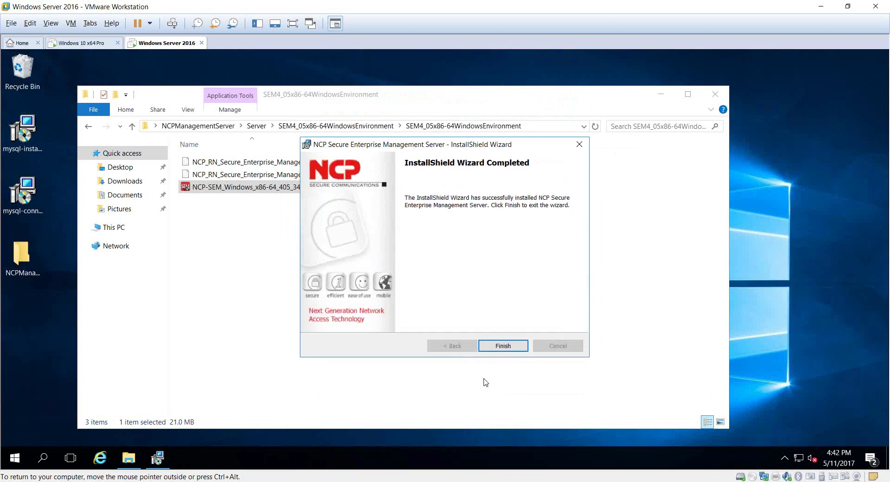
click(502, 347)
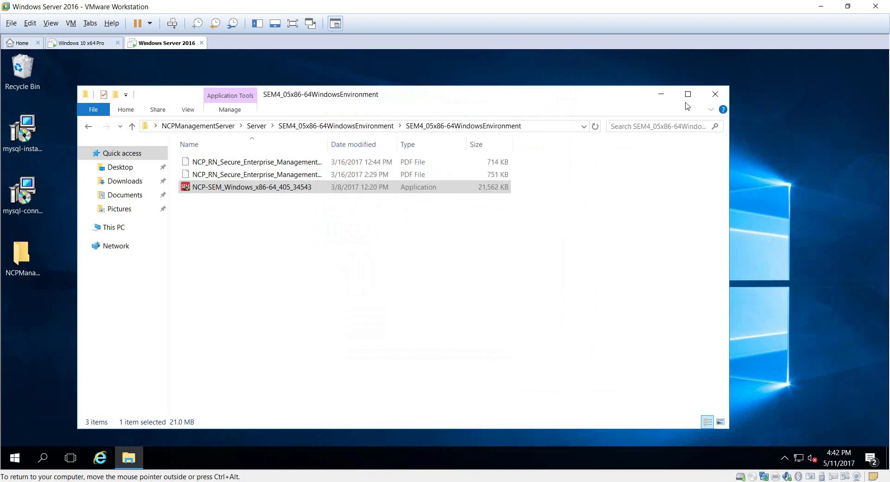
click(715, 95)
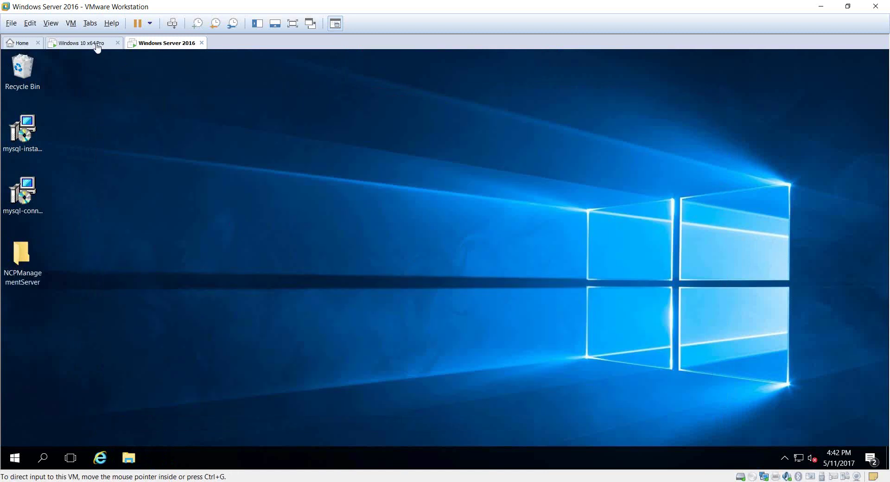
Step: On the Windows 10 x64 Pro VM, launch the NCP-SEM-Console installer from NCPManagementServer > Console
click(95, 44)
double_click(19, 212)
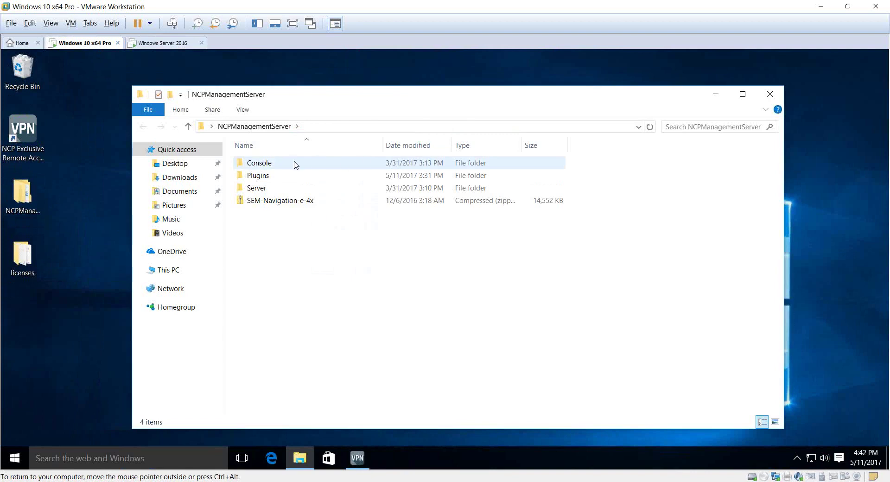
double_click(281, 166)
double_click(293, 167)
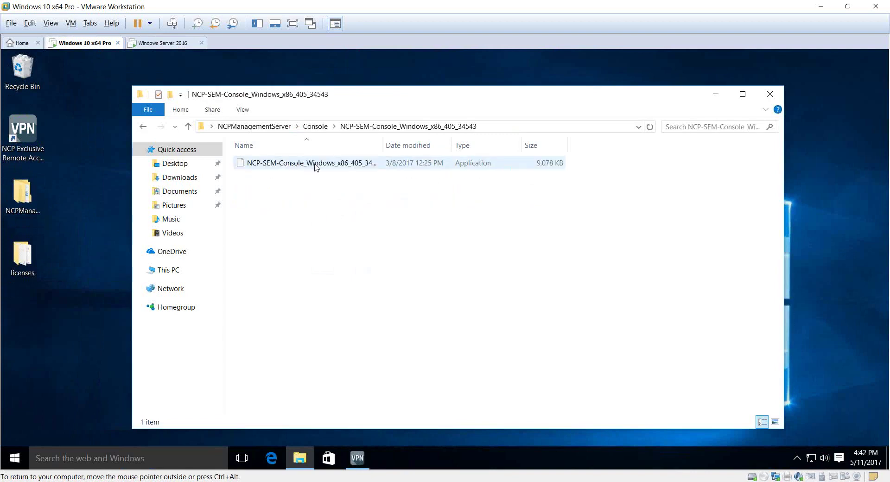
double_click(315, 168)
Step: Accept the license and install the console to the default folder, approving UAC and finishing
click(498, 279)
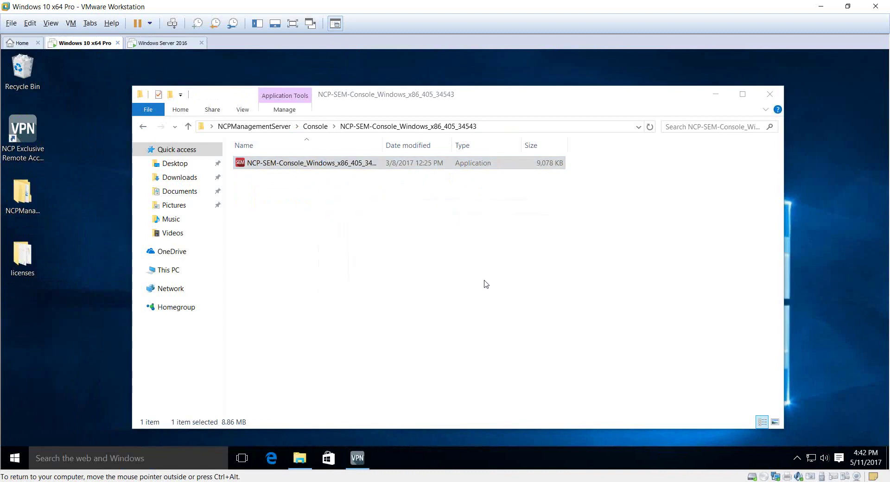
click(495, 347)
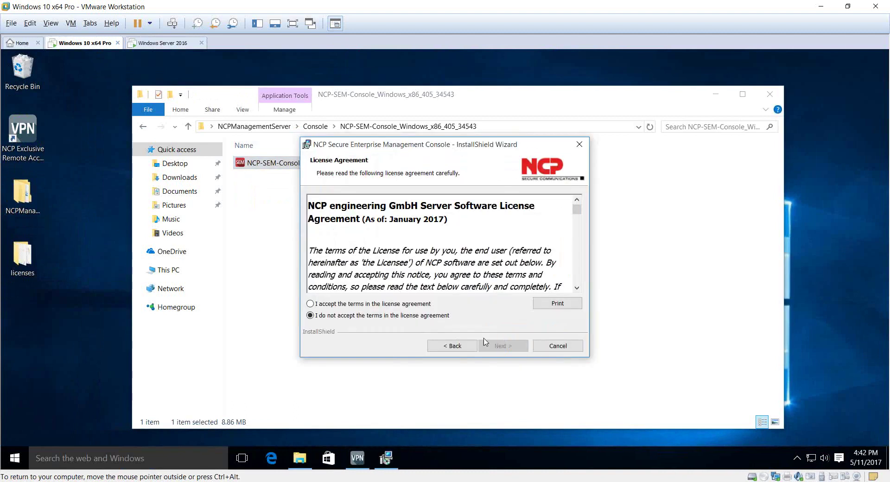
click(400, 305)
click(489, 347)
click(489, 347)
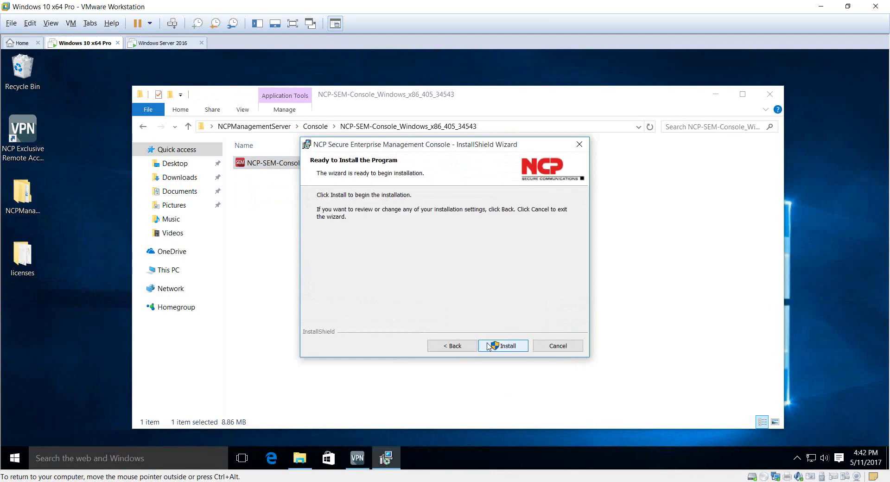
click(490, 346)
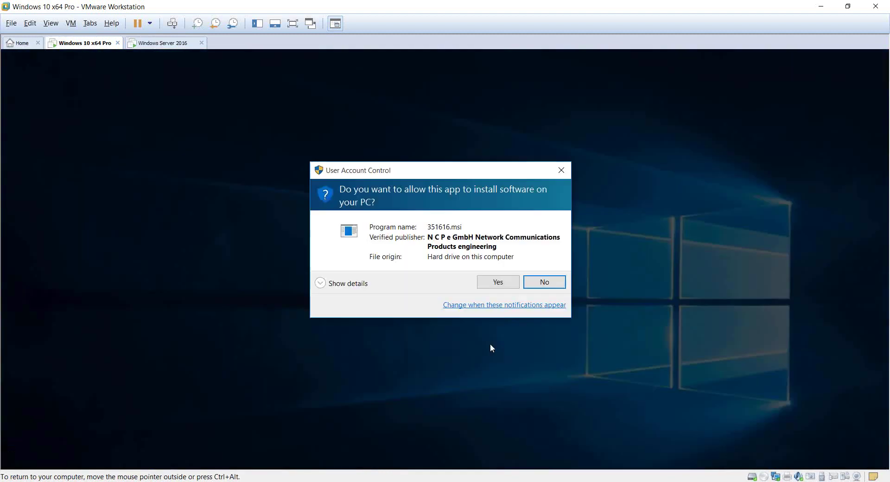
click(487, 285)
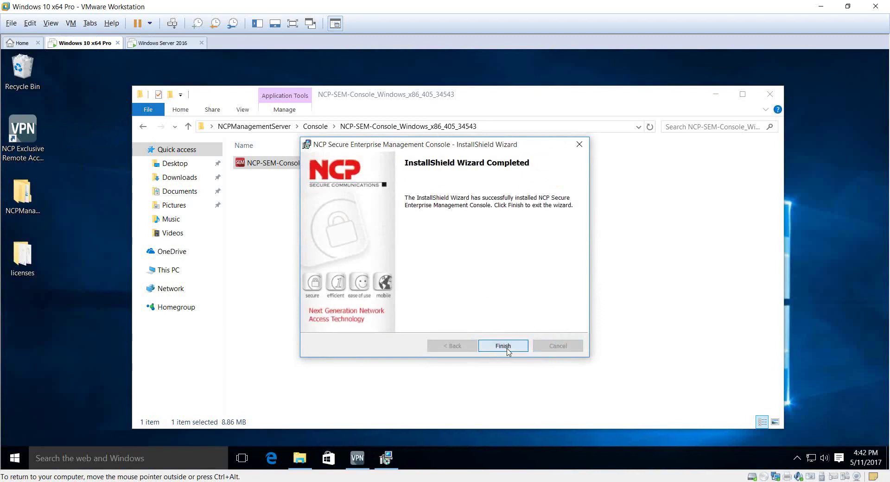
click(503, 347)
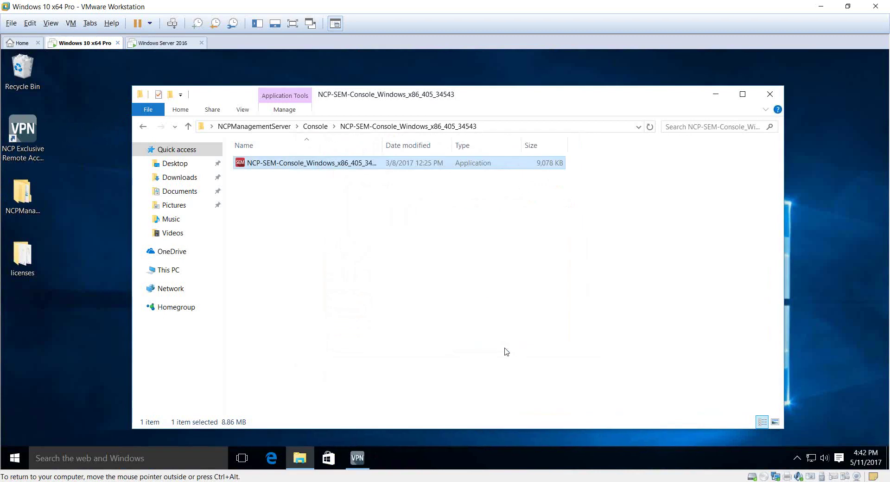
click(443, 213)
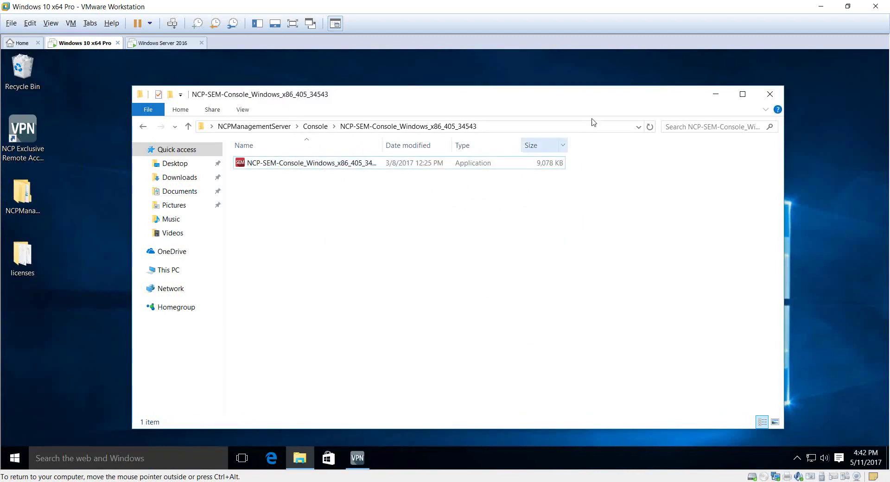
Step: Close File Explorer and launch NCP Secure Enterprise Management Console from NCP Management, approving UAC
click(770, 94)
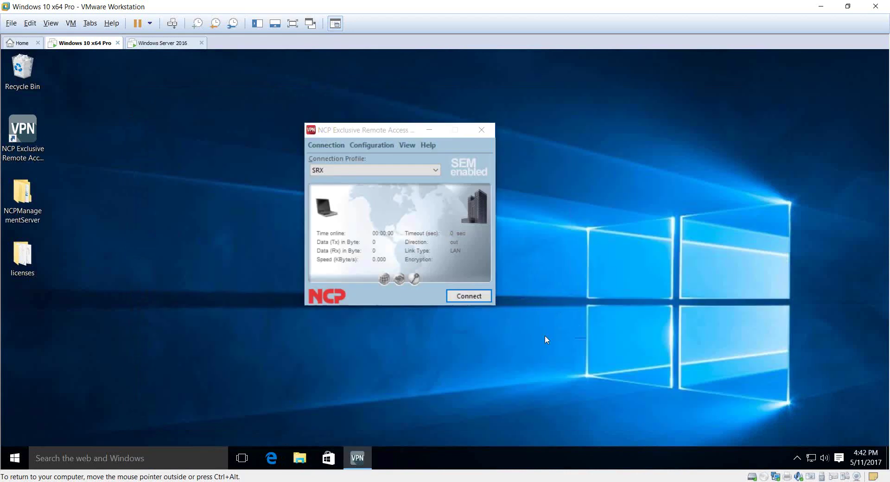
click(25, 451)
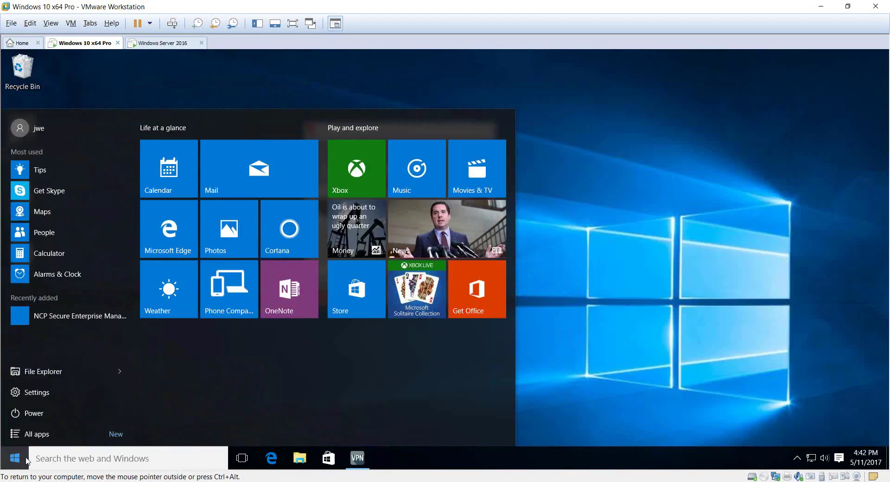
click(73, 427)
scroll(74, 342, down, 10)
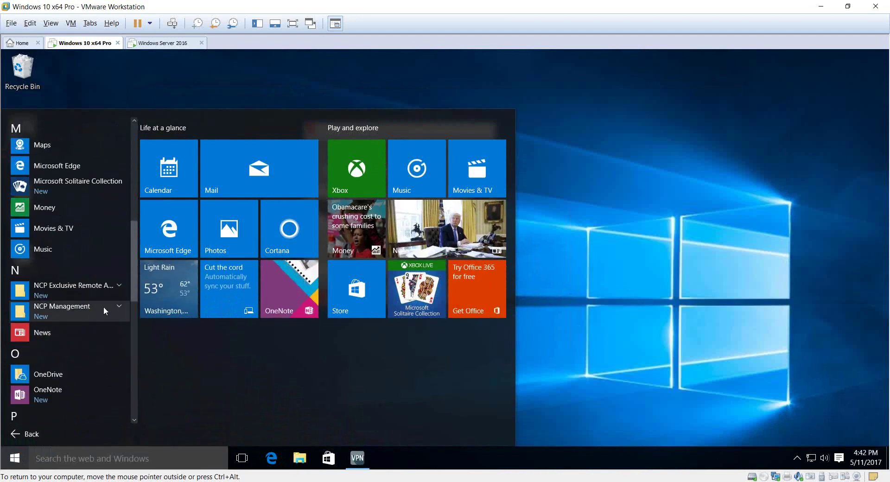
click(119, 307)
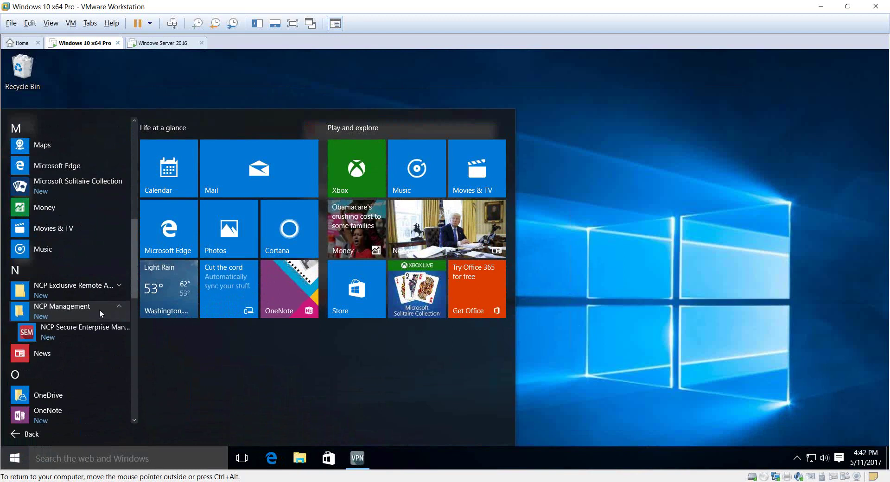
click(76, 332)
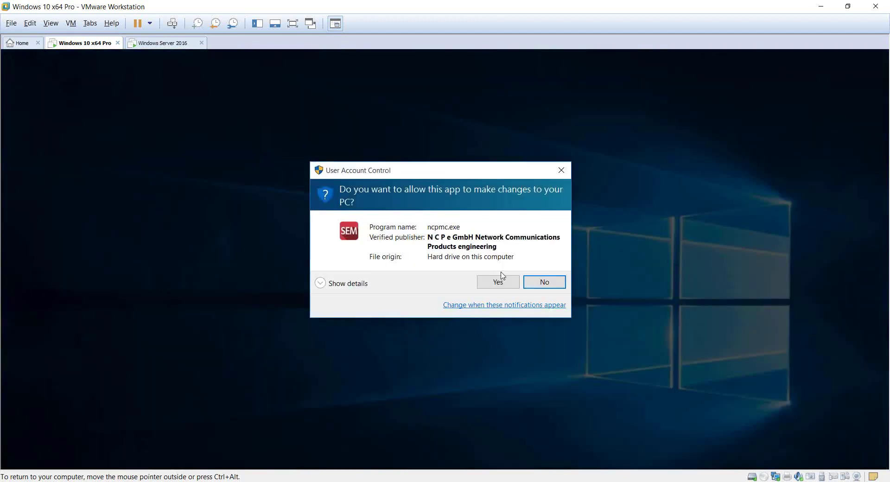
click(505, 277)
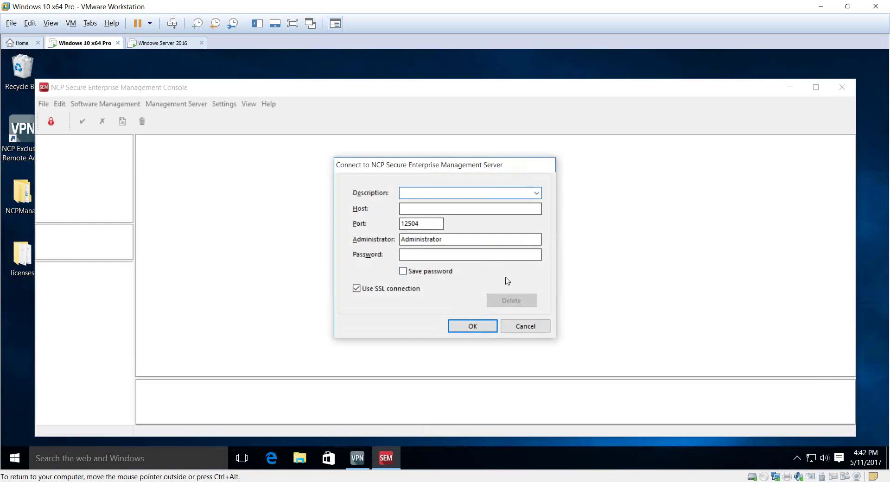
Step: Connect to the management server with description 'CP Management SErvver' and set the new Administrator password
text(CP)
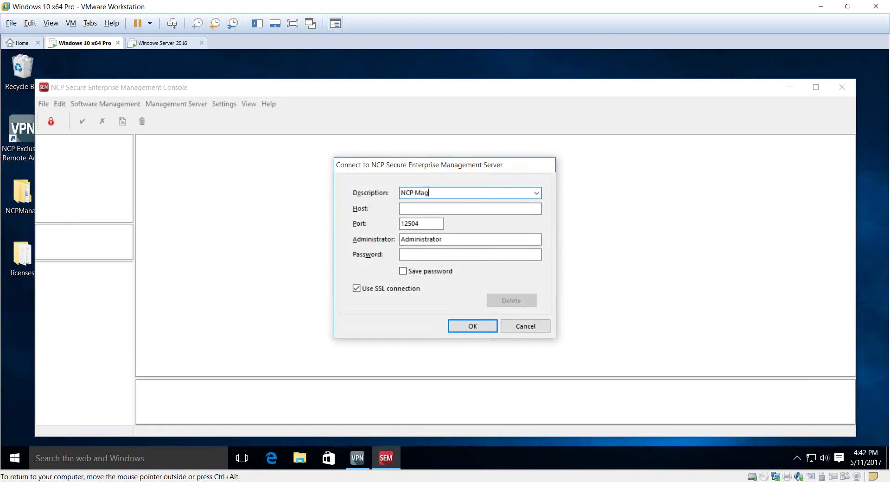
text( Management SErv)
text(ver)
key(Tab)
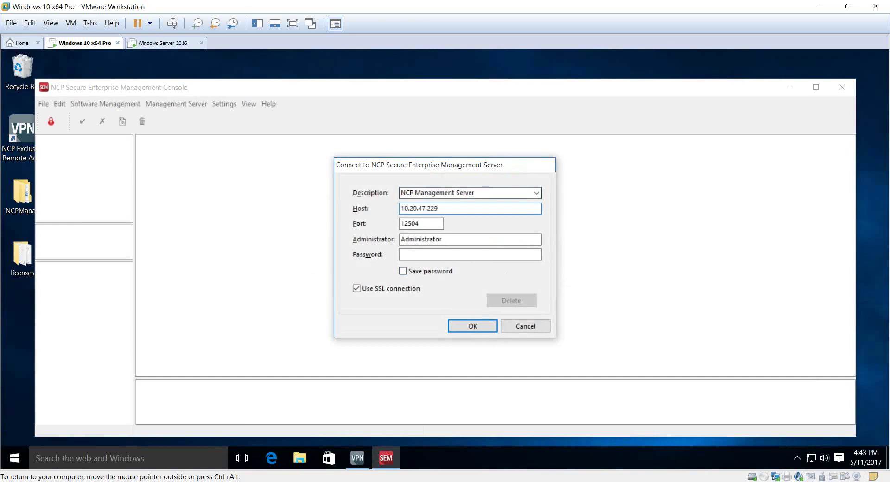
click(481, 328)
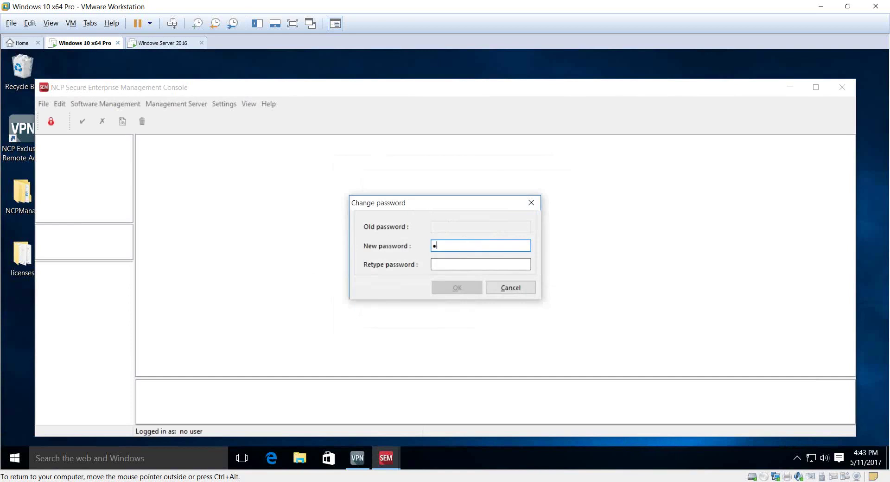
key(Tab)
text(••••)
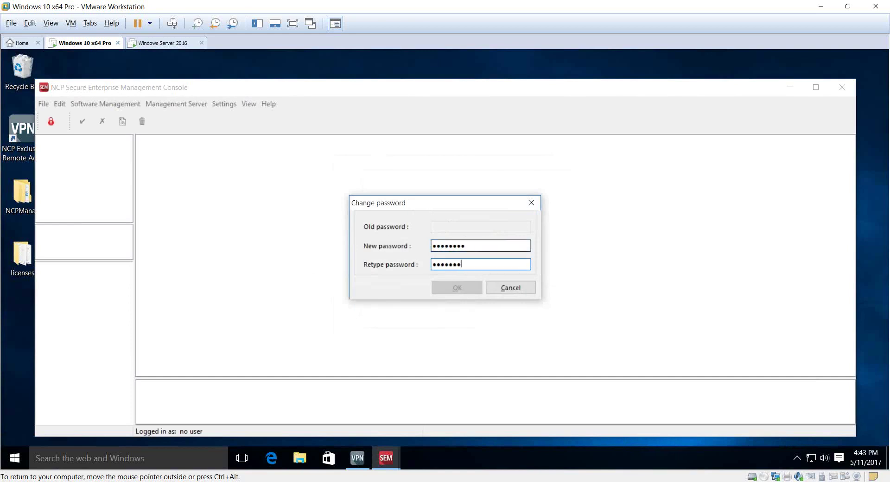
text(••)
key(Return)
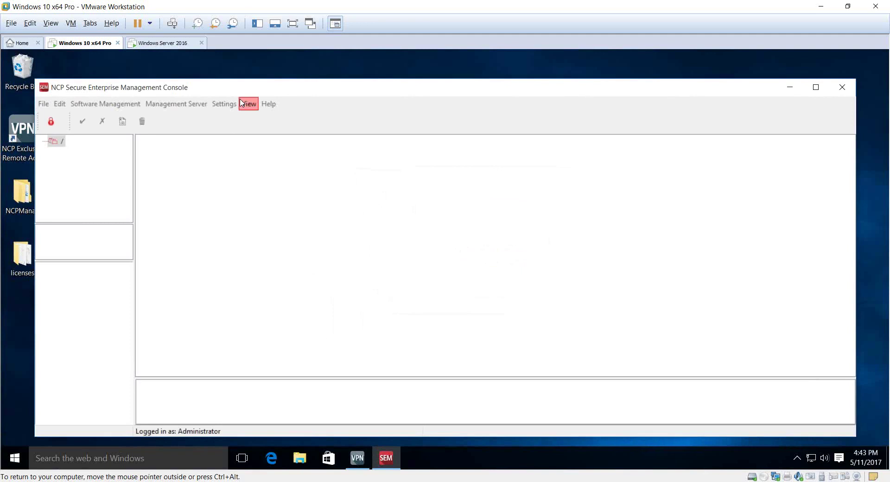
Step: Maximize, restore, and then minimize the Management Console window
double_click(238, 89)
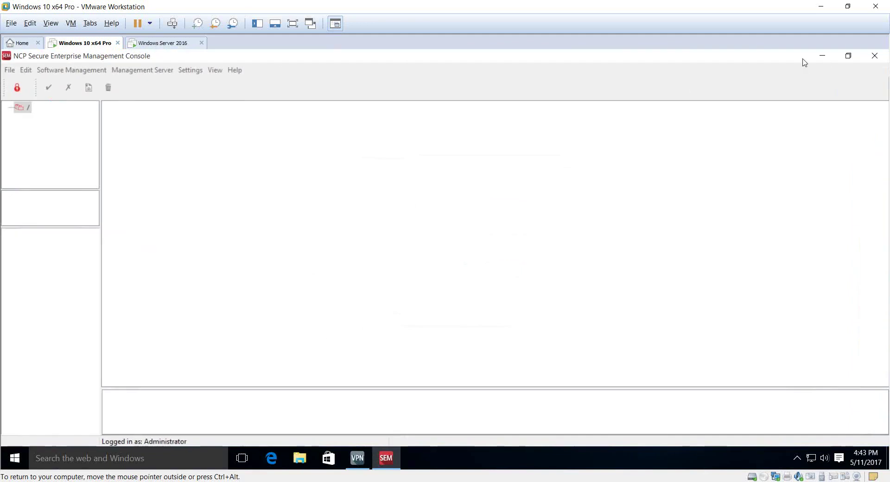
double_click(770, 61)
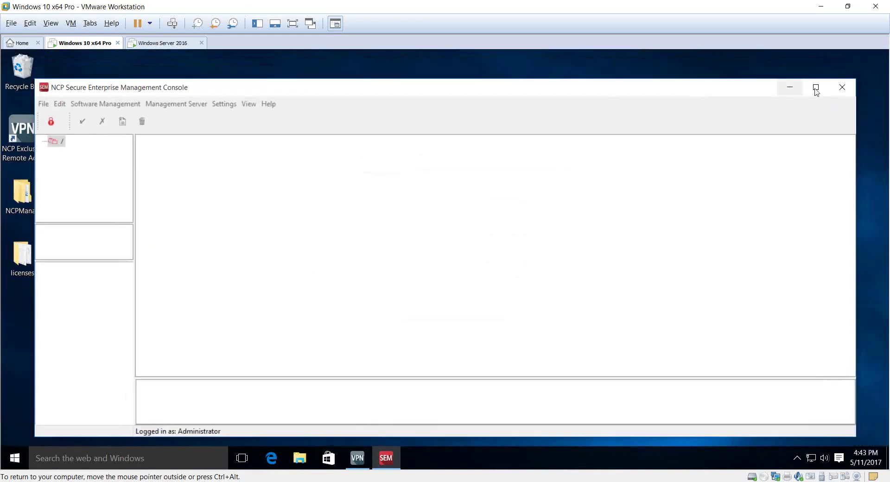
click(790, 87)
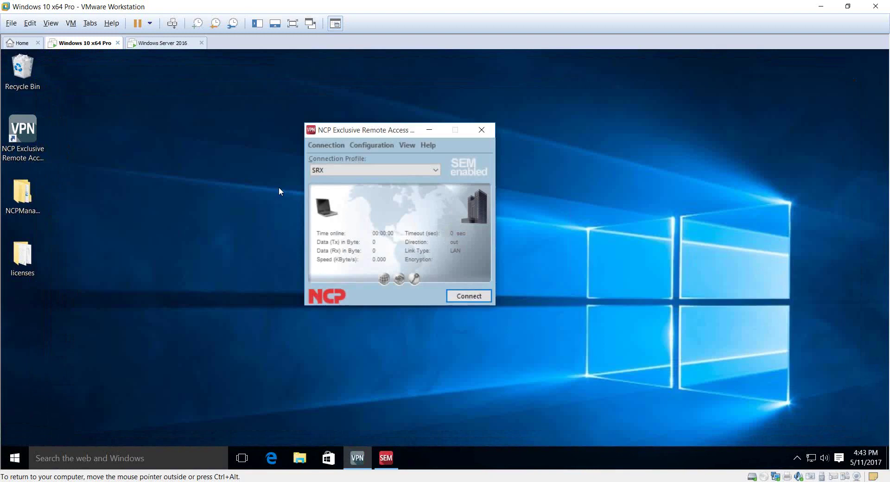
Step: From NCPManagementServer > Plugins, open the PkiMgr zip and run NCP_MgmPlugin_PkiMgr_Win32_300_7.exe
double_click(27, 194)
double_click(288, 140)
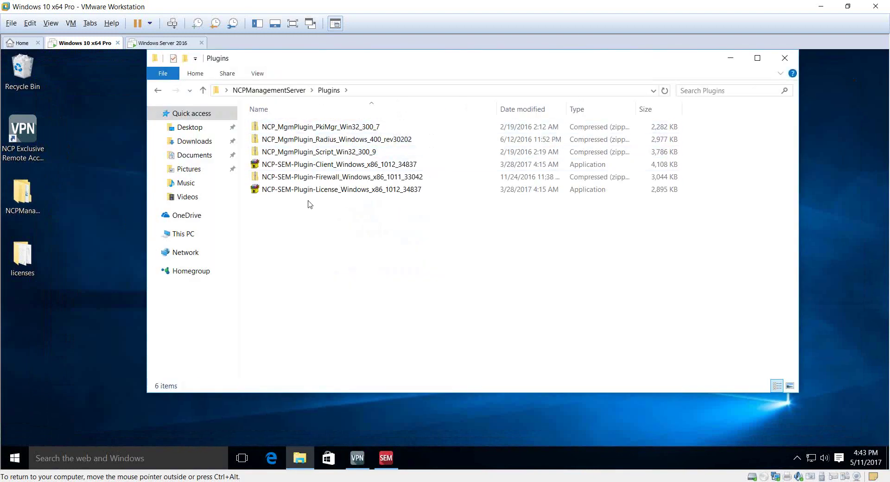
double_click(306, 129)
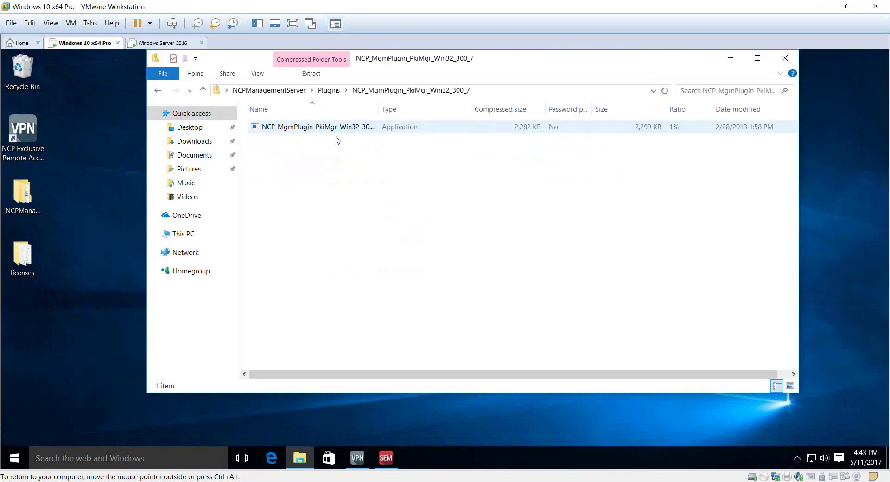
click(339, 131)
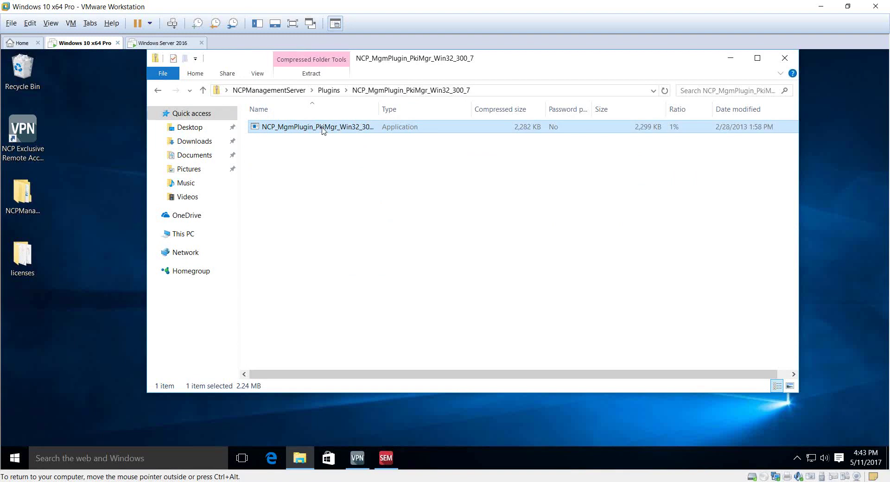
double_click(323, 129)
click(510, 260)
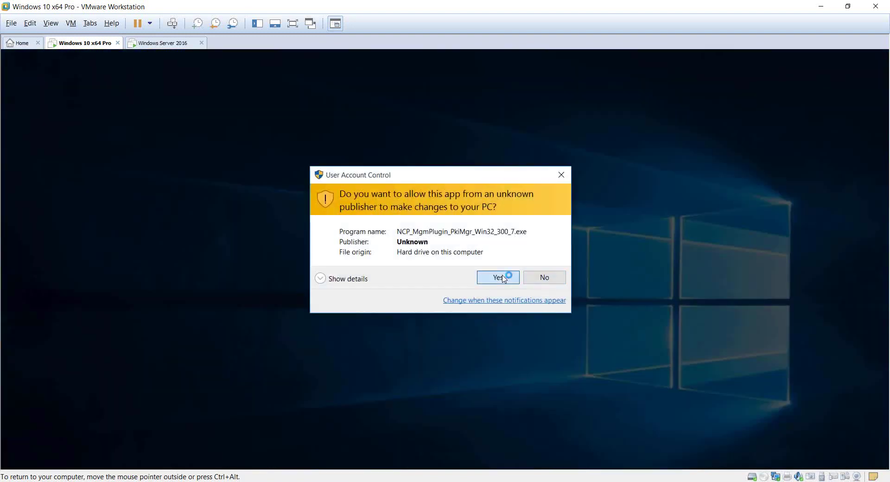
Step: Upload the PkiMgr plugin to server 10.20.47.229 as Administrator, then return to Plugins
click(499, 277)
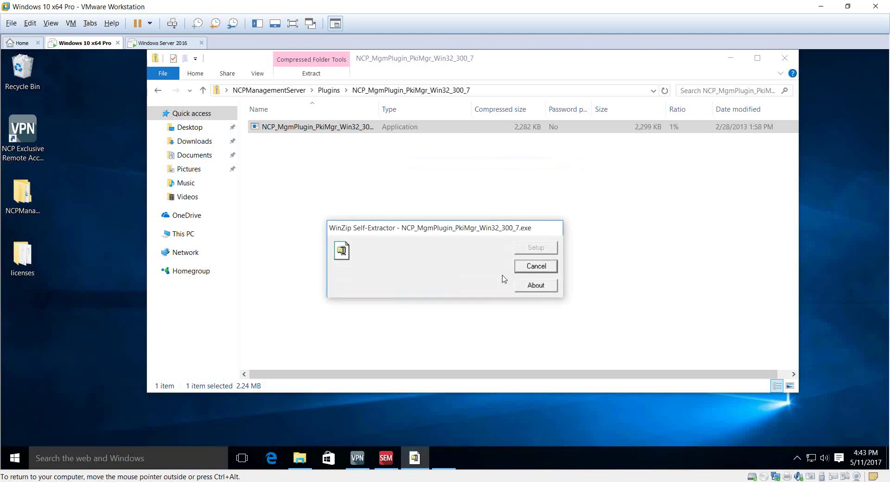
click(481, 301)
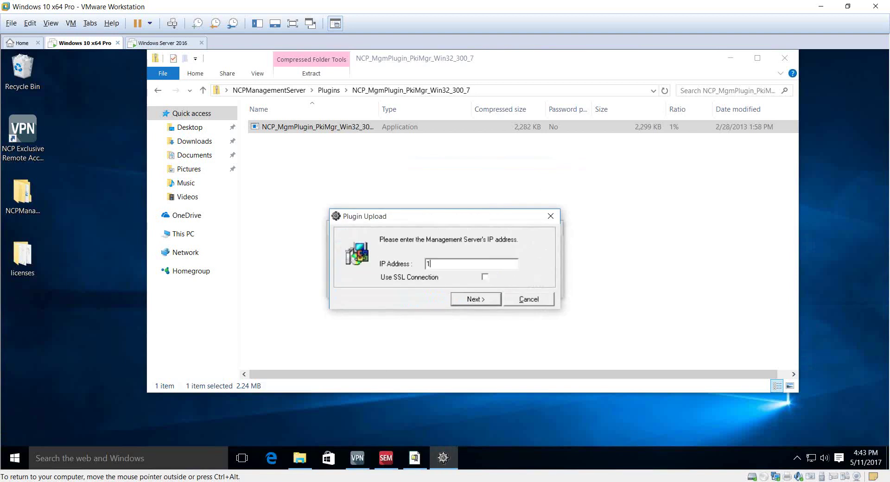
key(BackSpace)
key(BackSpace)
text(10)
key(Return)
text(root)
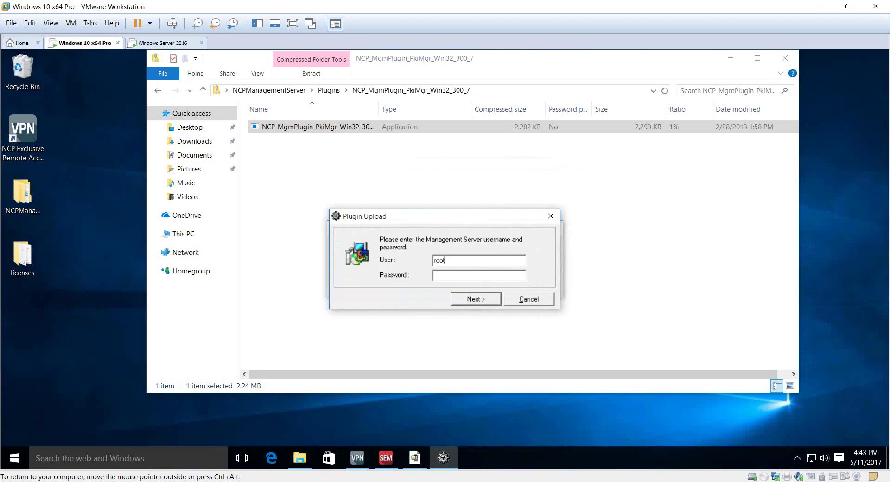
text(o)
key(BackSpace)
key(BackSpace)
key(BackSpace)
text(Adm)
key(Return)
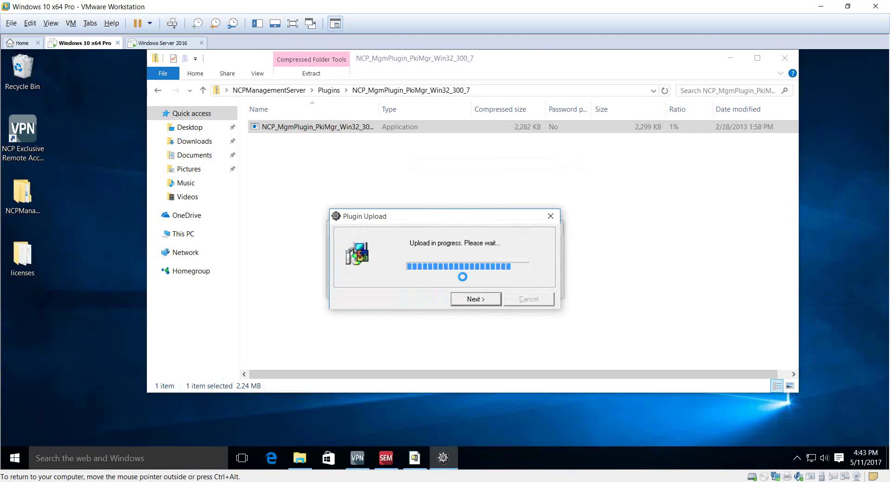
key(Return)
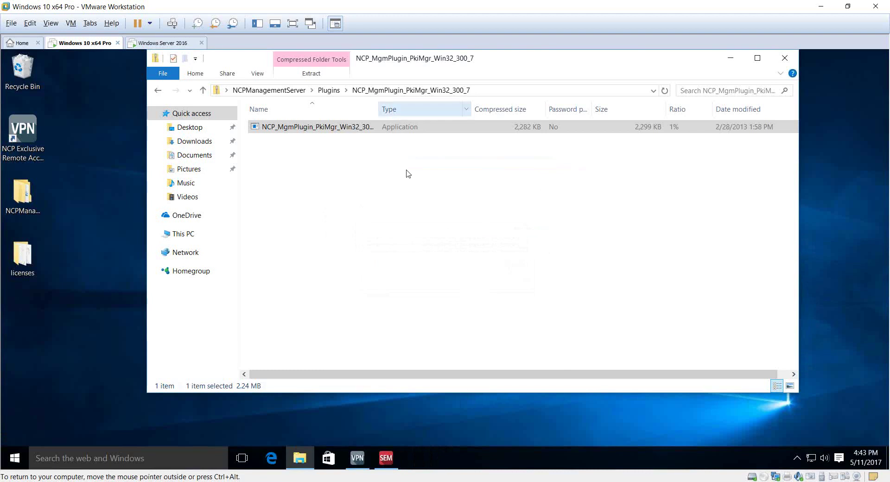
click(327, 90)
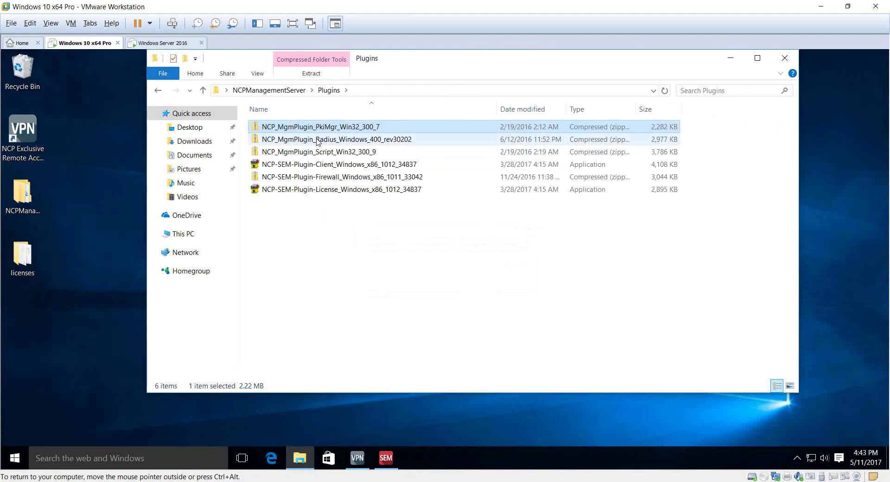
Step: Upload the RADIUS 4.00 plugin to 10.20.47.229 as Administrator, then return to Plugins
double_click(317, 140)
click(317, 127)
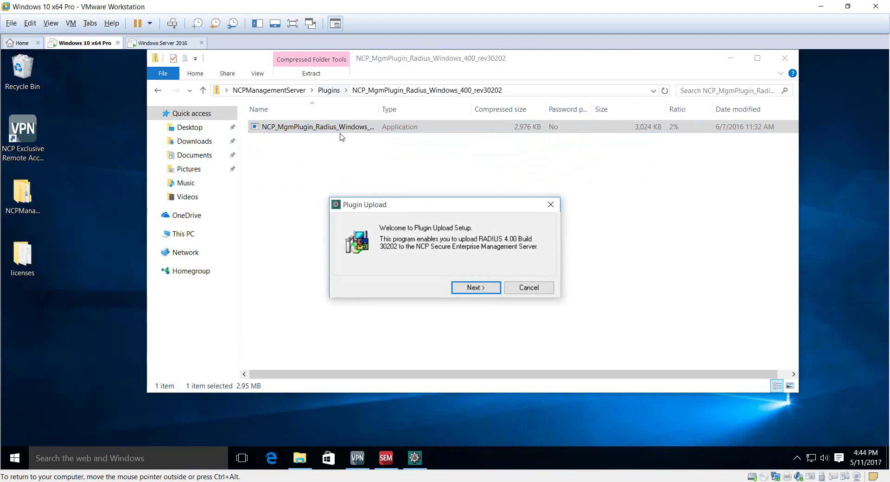
click(476, 287)
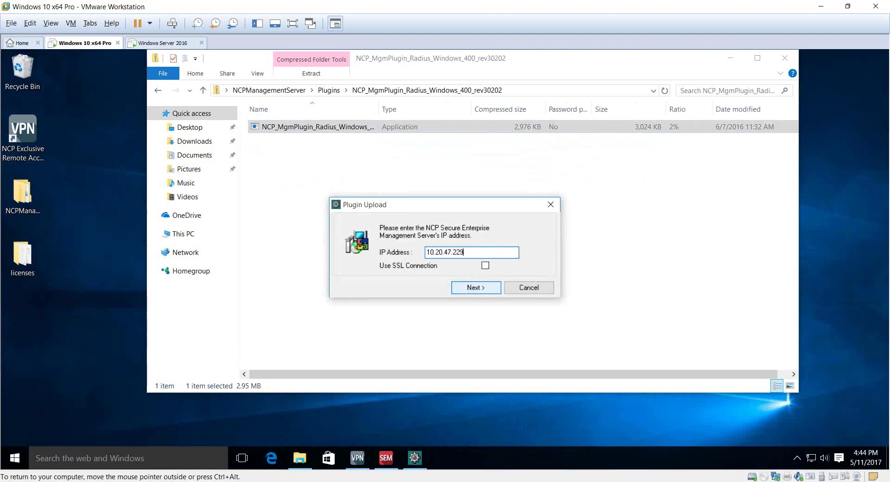
click(478, 287)
text(A)
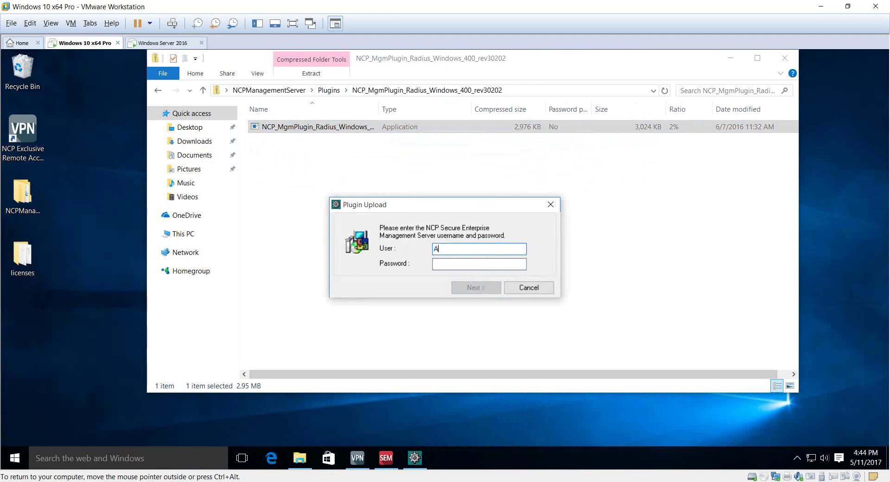
text(dministrator)
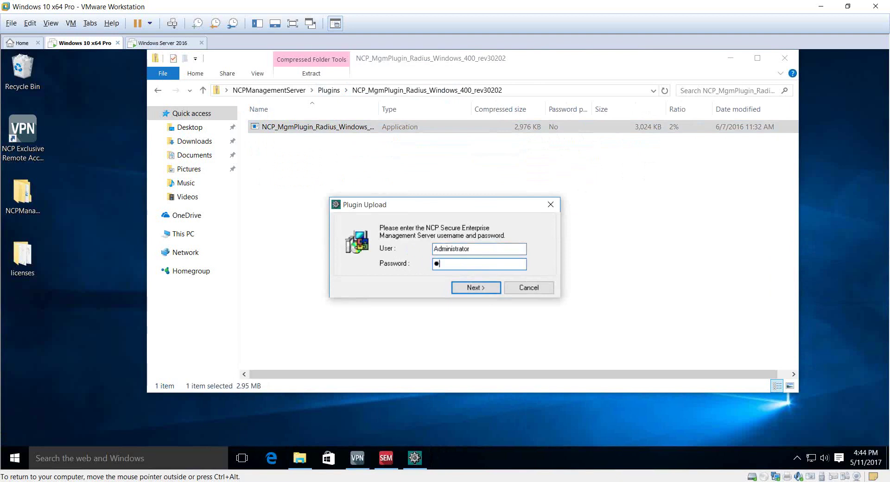
text(*******)
click(476, 282)
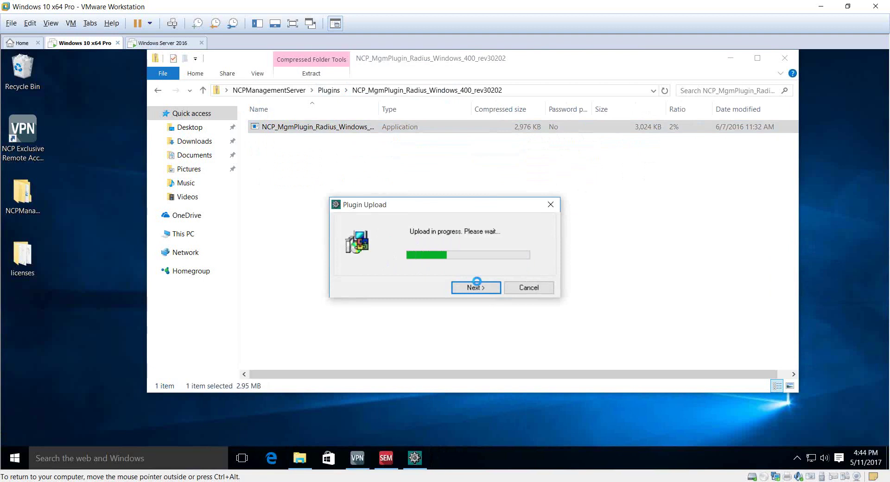
click(474, 287)
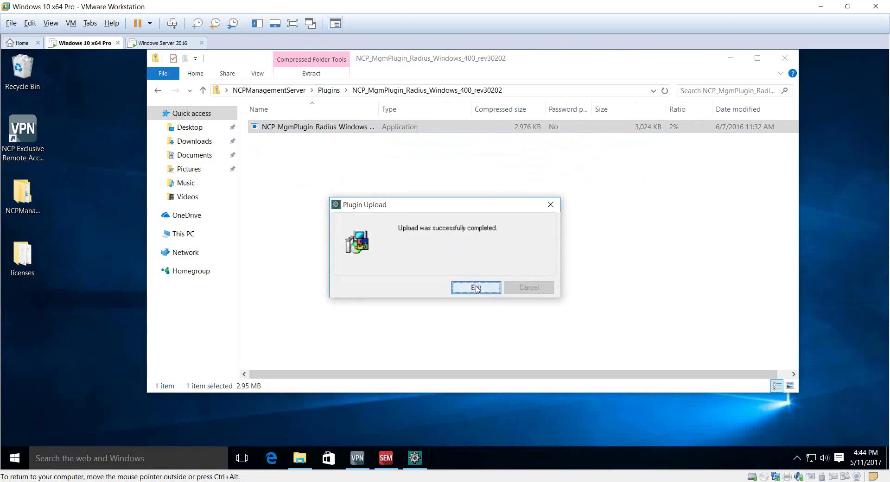
click(335, 91)
Step: Run the NCP_MgmPlugin_Script_Win32_300_9 installer and upload the Script plugin to the server
double_click(323, 153)
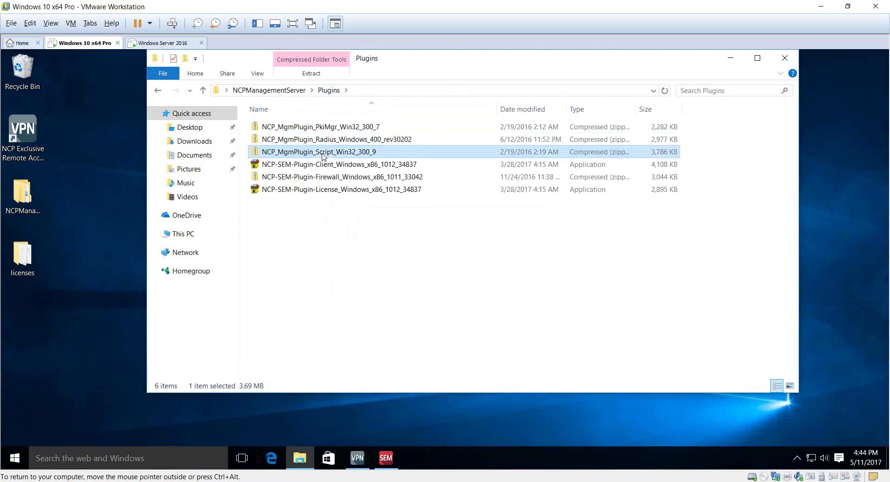
click(329, 131)
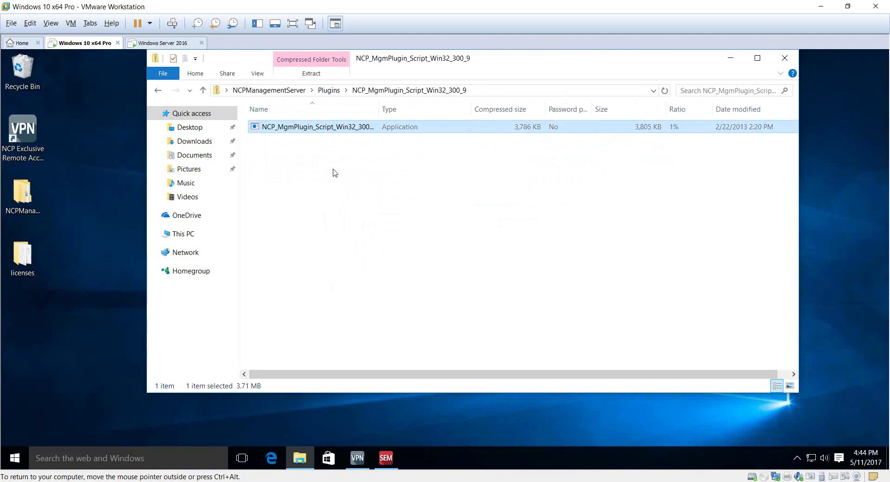
double_click(329, 128)
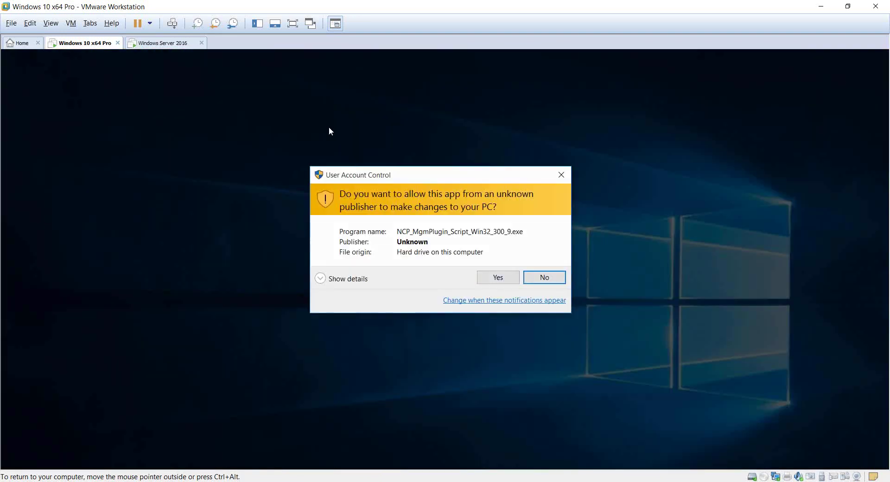
click(485, 277)
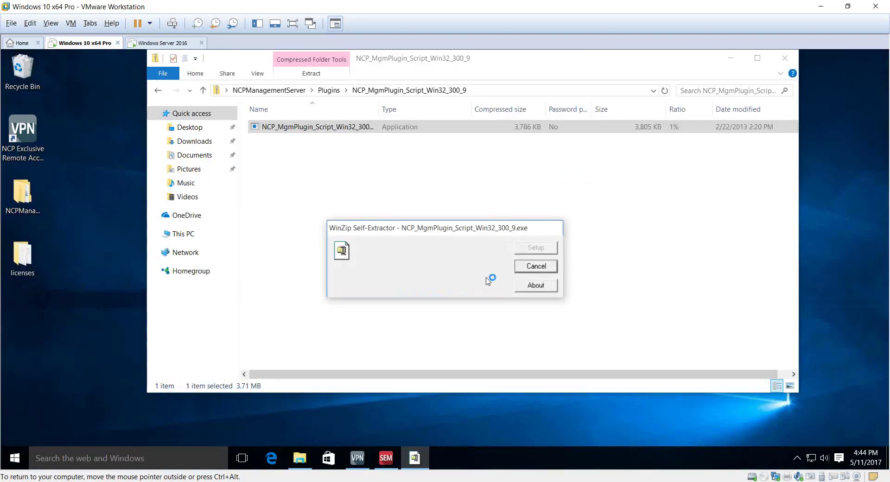
click(475, 298)
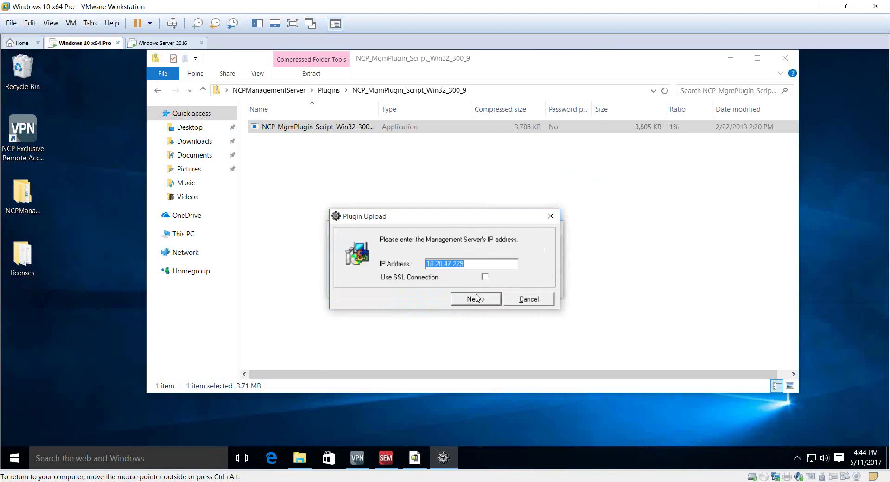
click(476, 297)
click(466, 275)
text(****)
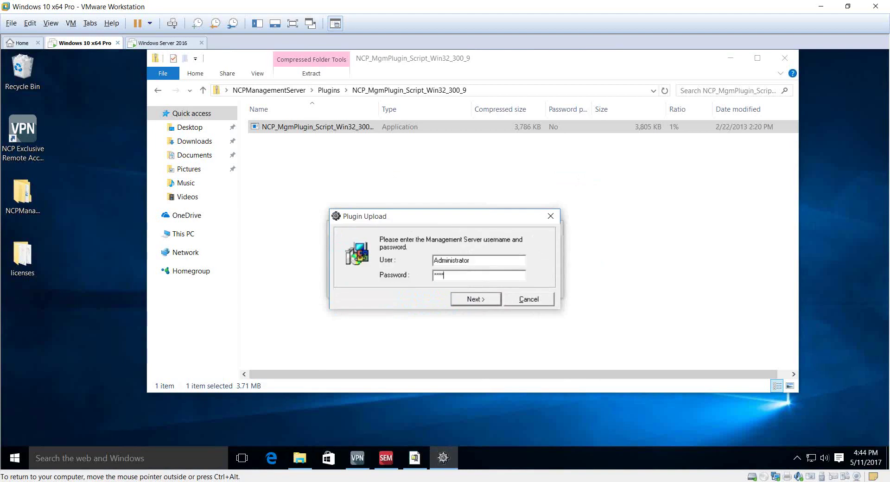
key(Return)
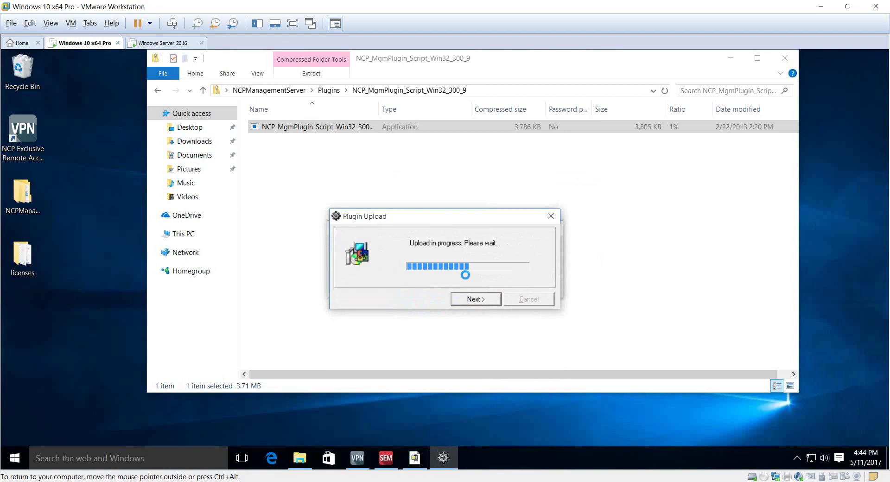
click(473, 299)
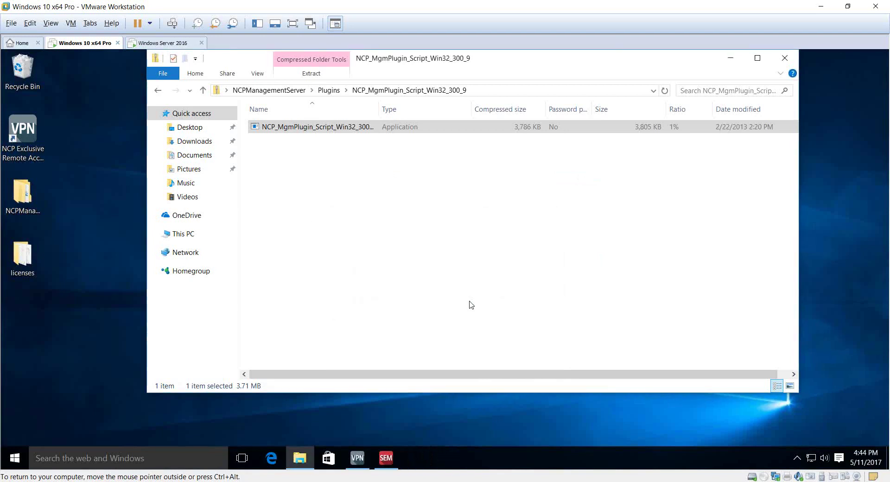
click(334, 90)
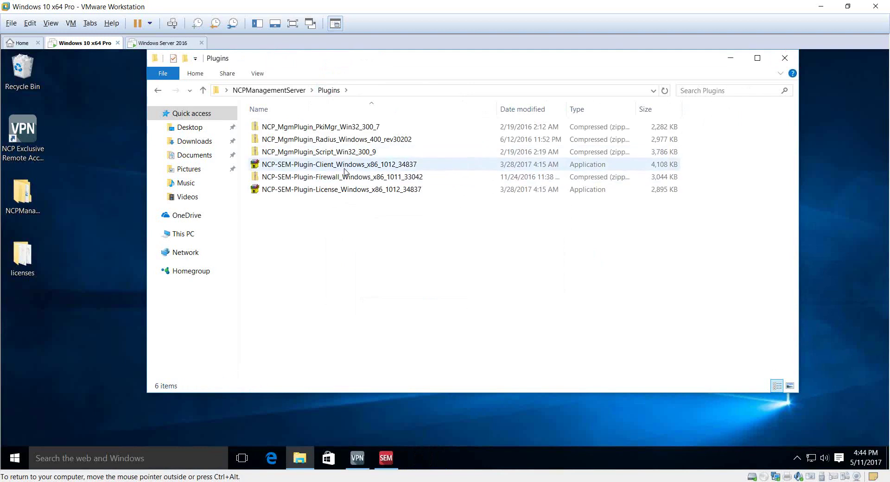
Step: Upload the Client plugin via the NCP-SEM-Plugin-Client uploader with the admin password
double_click(343, 165)
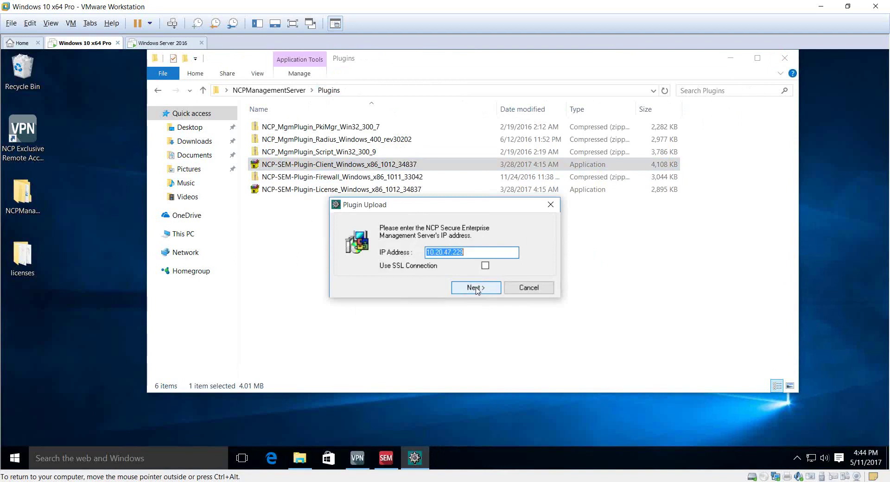
click(476, 287)
key(Tab)
text(******)
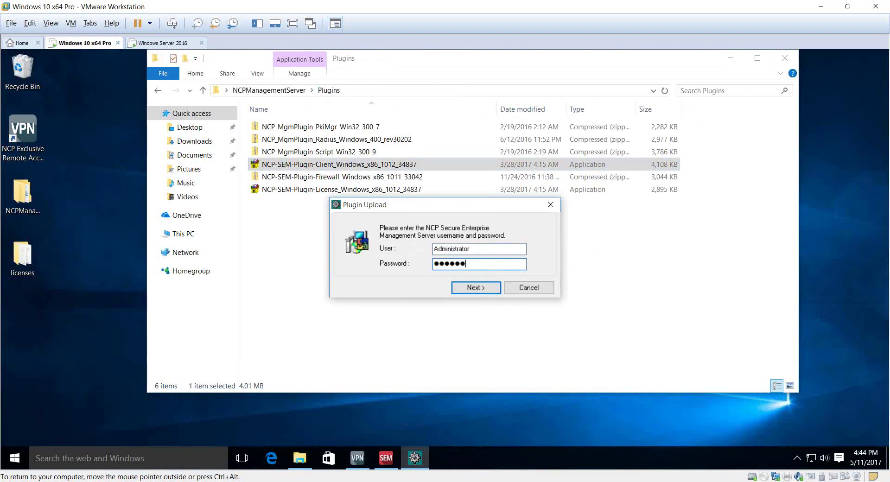
click(486, 288)
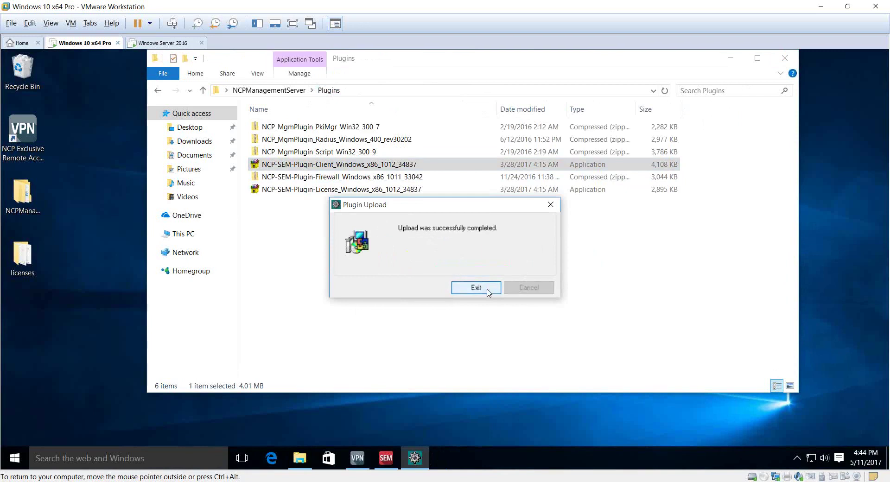
click(482, 287)
Step: Run the Firewall plugin installer from its zip, upload it, and return to Plugins
double_click(315, 179)
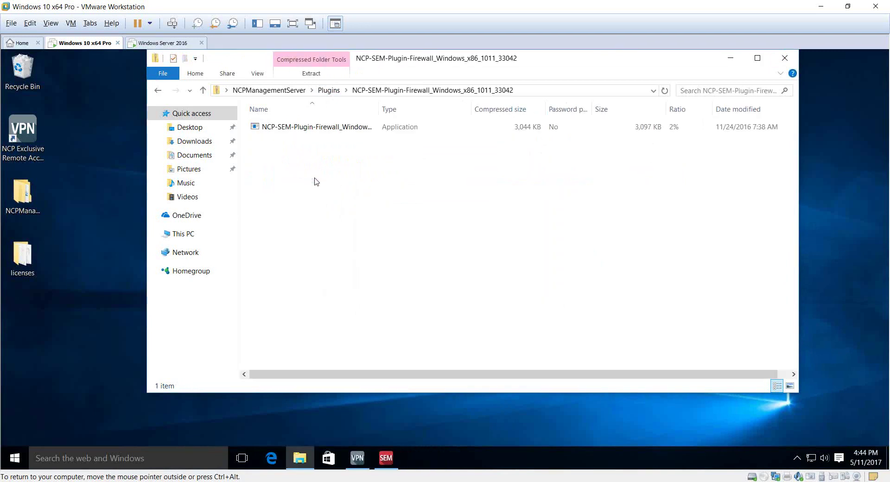
click(310, 128)
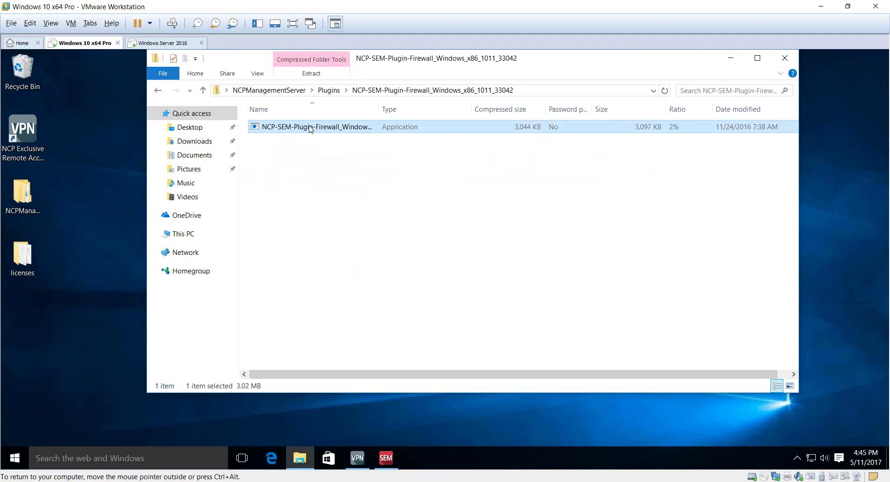
double_click(309, 128)
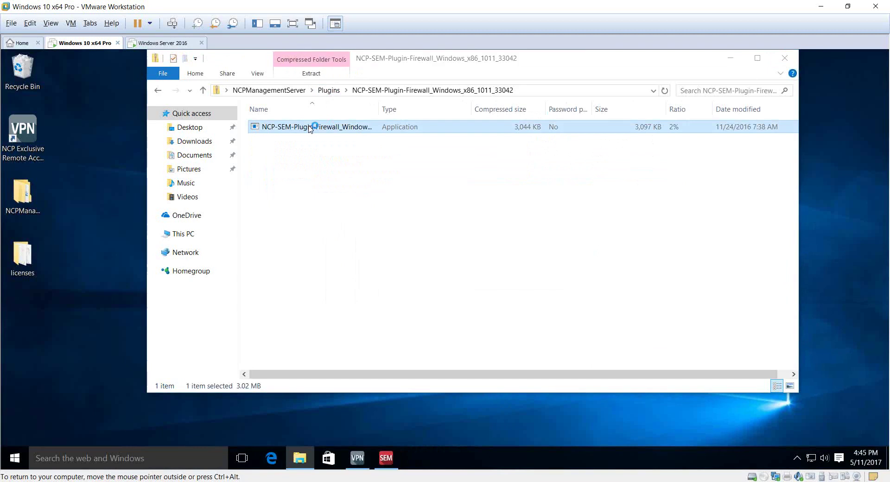
click(466, 288)
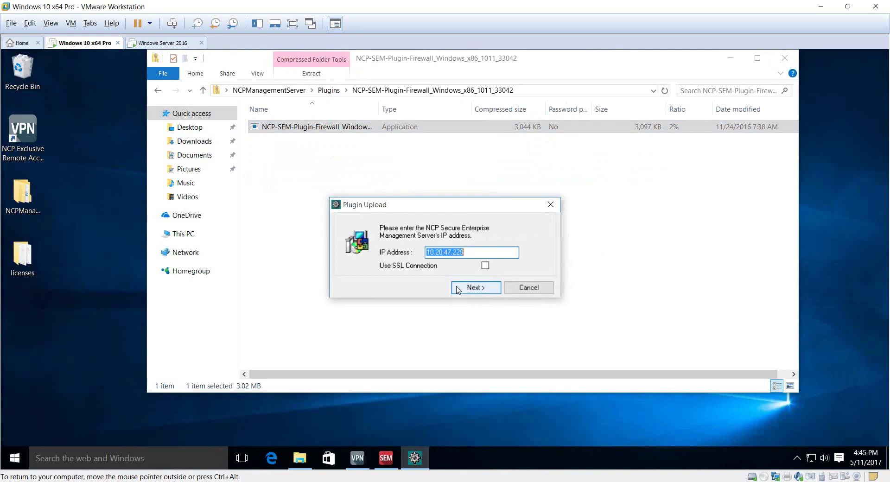
click(465, 288)
key(Tab)
text(********)
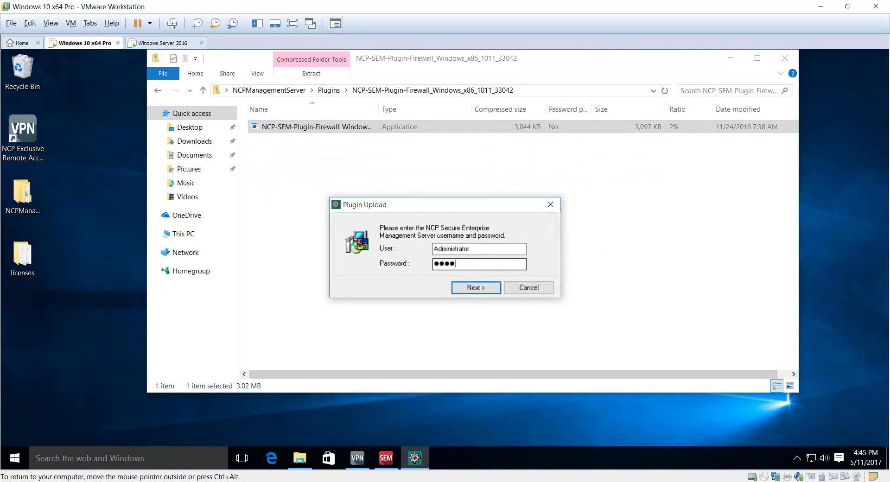
key(Return)
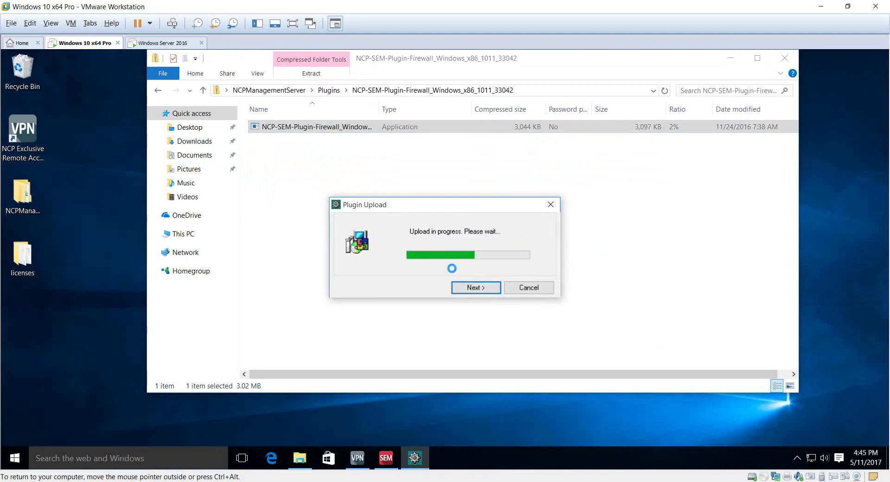
click(469, 288)
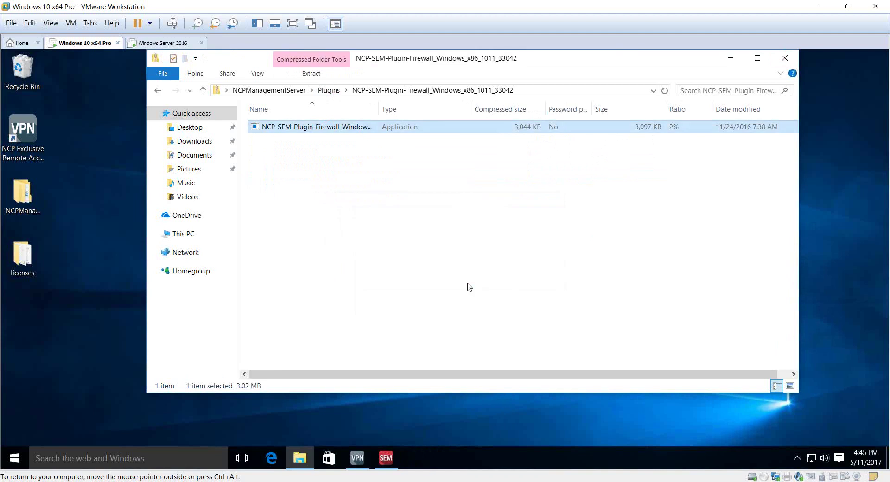
click(330, 91)
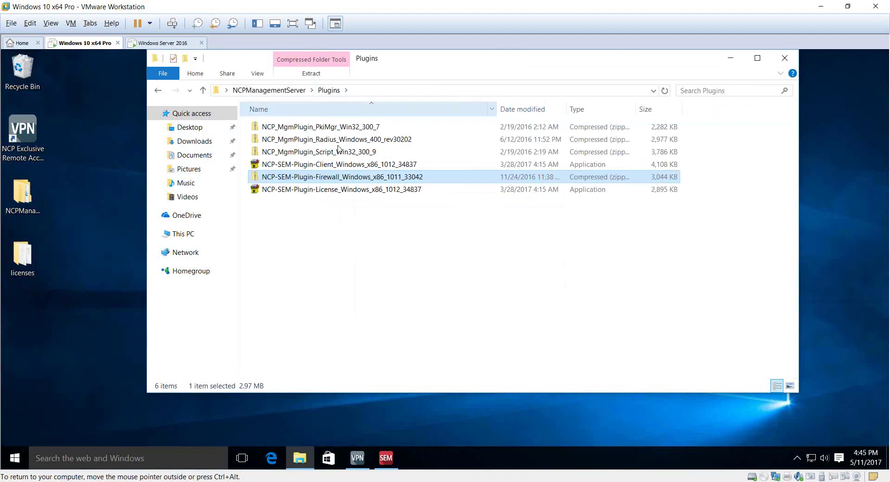
Step: Upload the License Management plugin with the admin password and close the Plugins window
double_click(312, 190)
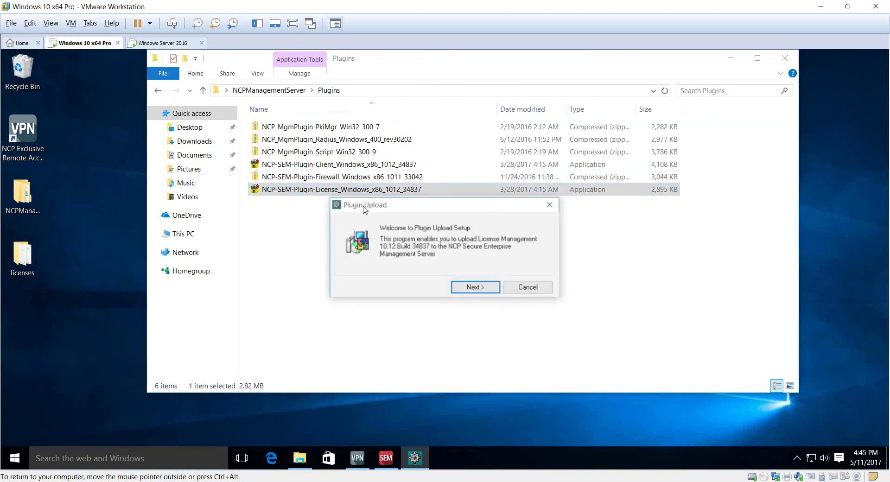
click(467, 287)
click(467, 287)
click(459, 263)
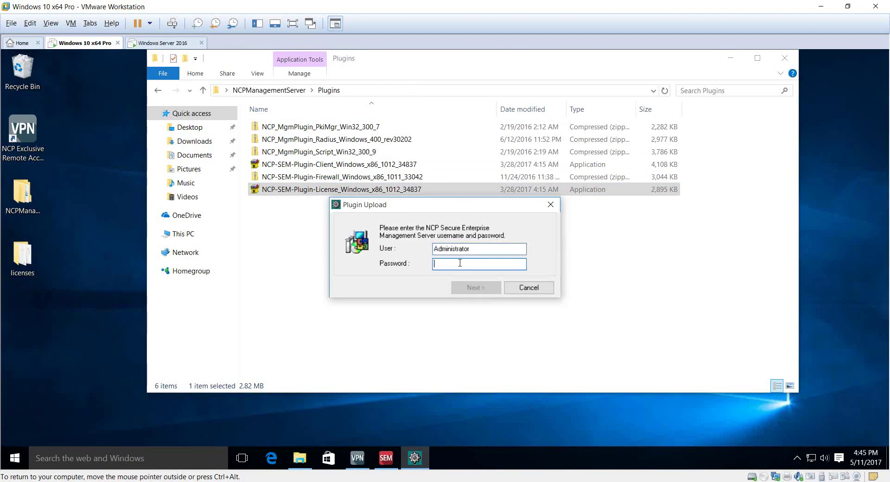
text(••••••••)
key(Return)
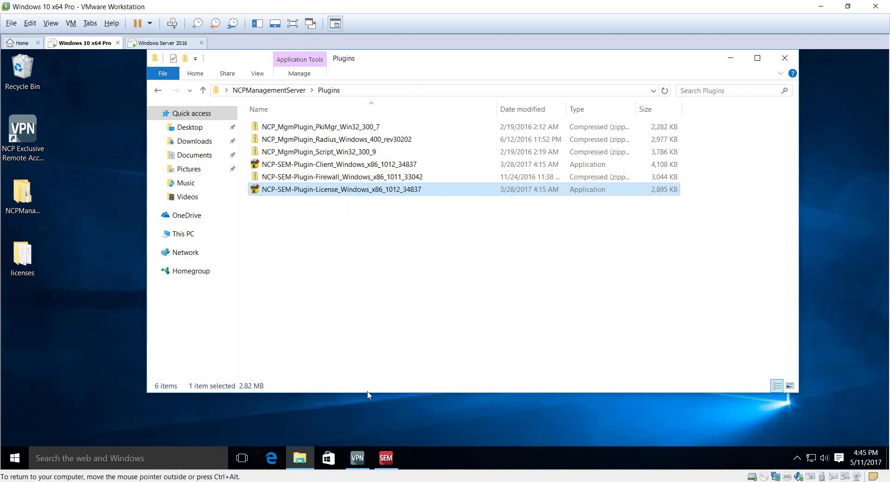
click(785, 58)
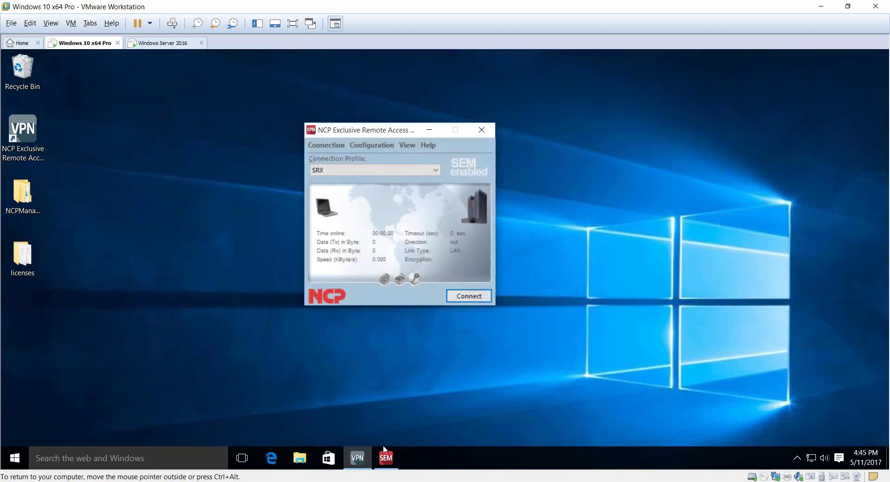
Step: In console plug-in management, enable Client Configuration and Firewall Configuration for all administrator groups
click(384, 457)
click(153, 105)
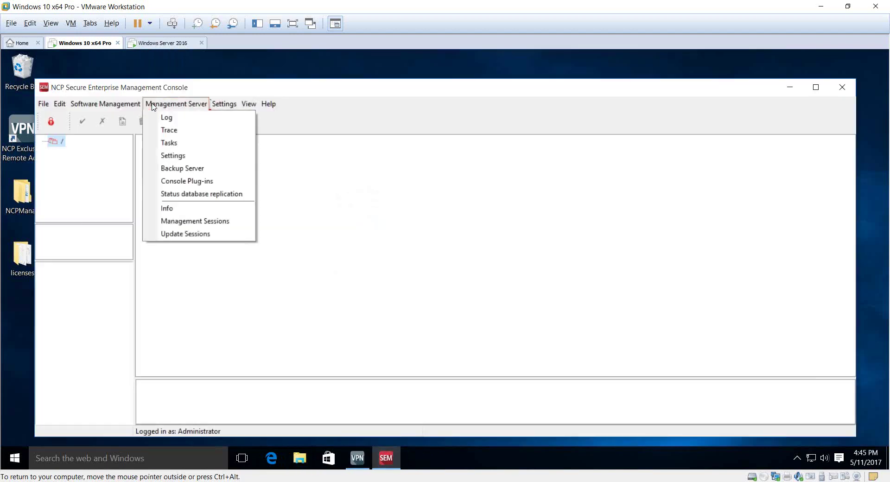
click(186, 181)
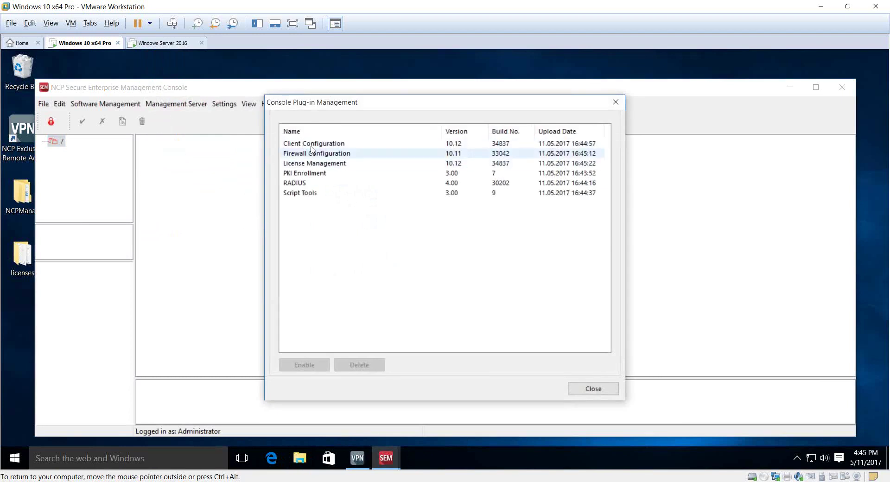
double_click(314, 144)
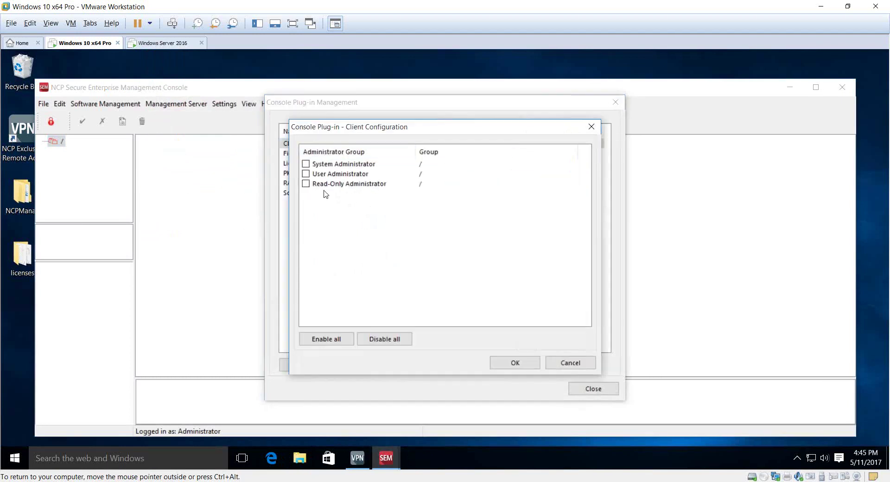
click(333, 340)
click(513, 363)
double_click(310, 154)
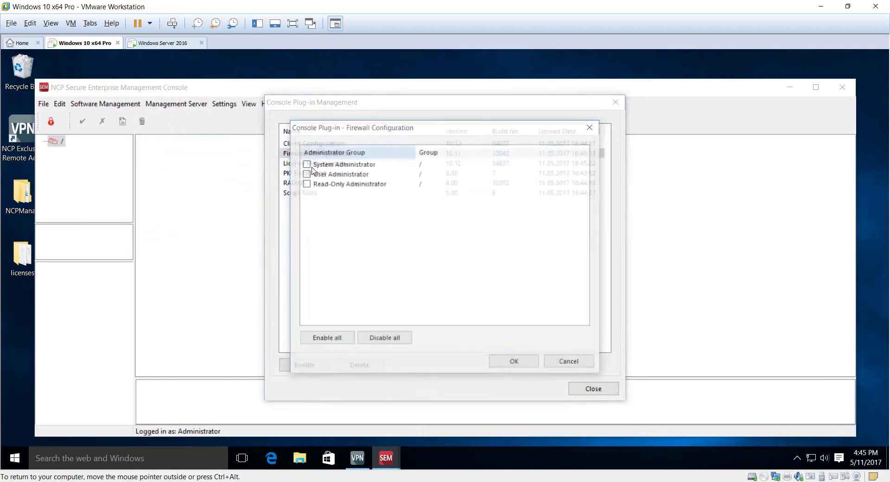
click(335, 340)
click(492, 364)
Step: Enable License Management and PKI Enrollment for all administrator groups
double_click(314, 163)
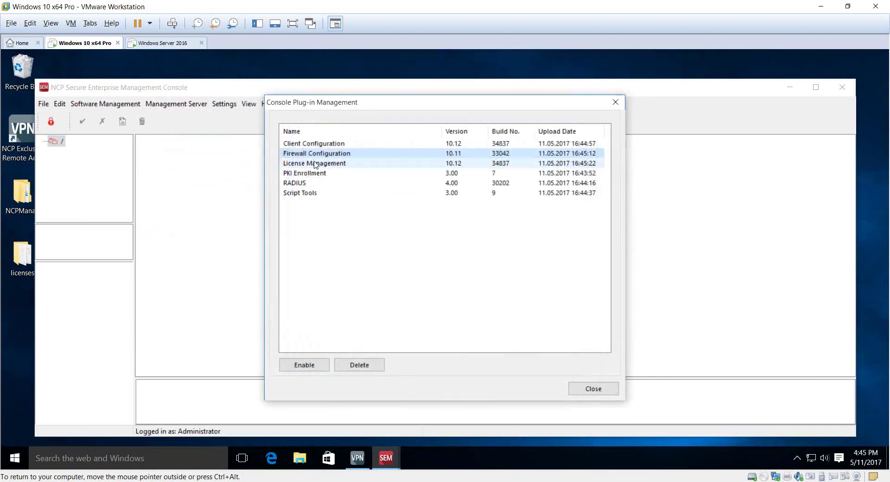
click(332, 339)
click(499, 360)
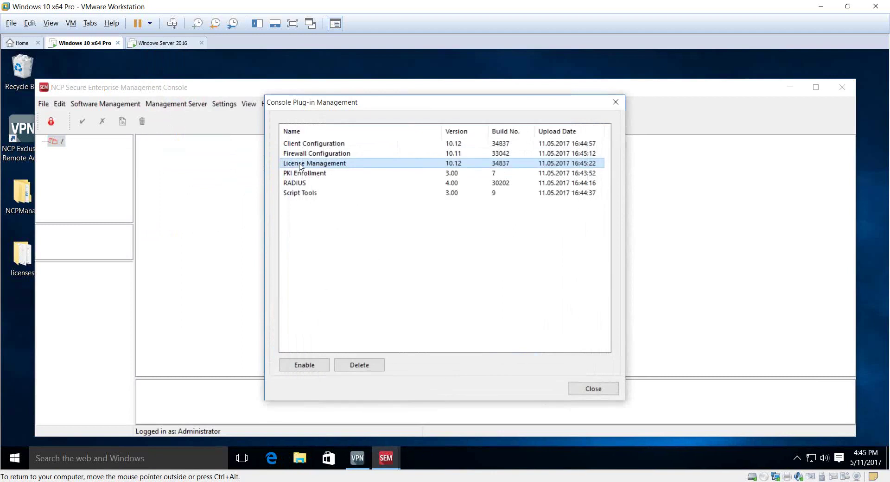
double_click(313, 173)
click(342, 338)
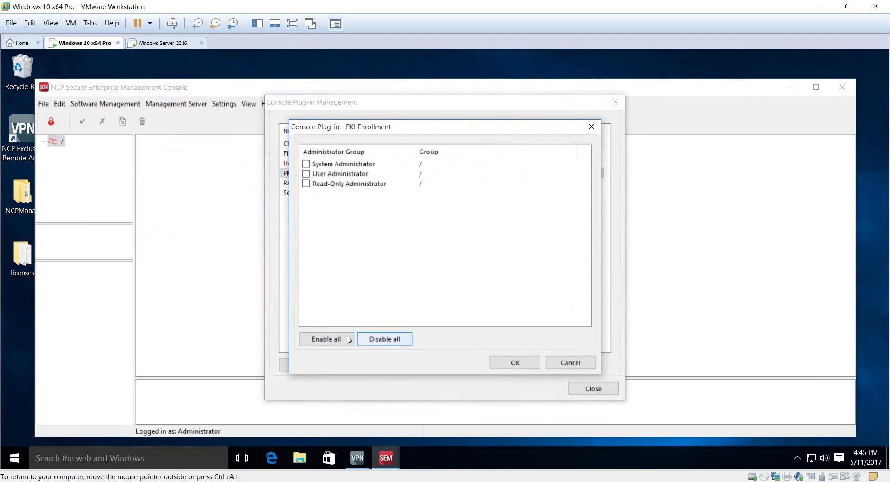
click(515, 363)
Step: Enable RADIUS and Script Tools for all administrator groups, then close plug-in management
double_click(297, 183)
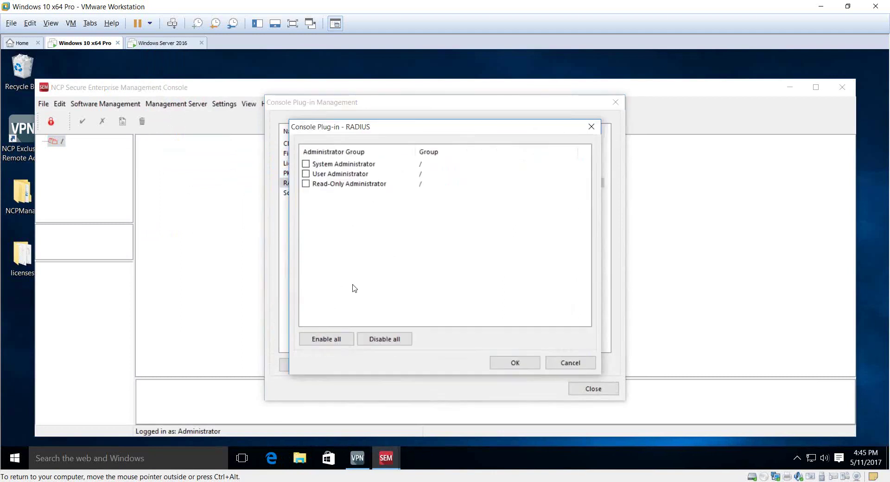
click(329, 336)
click(514, 362)
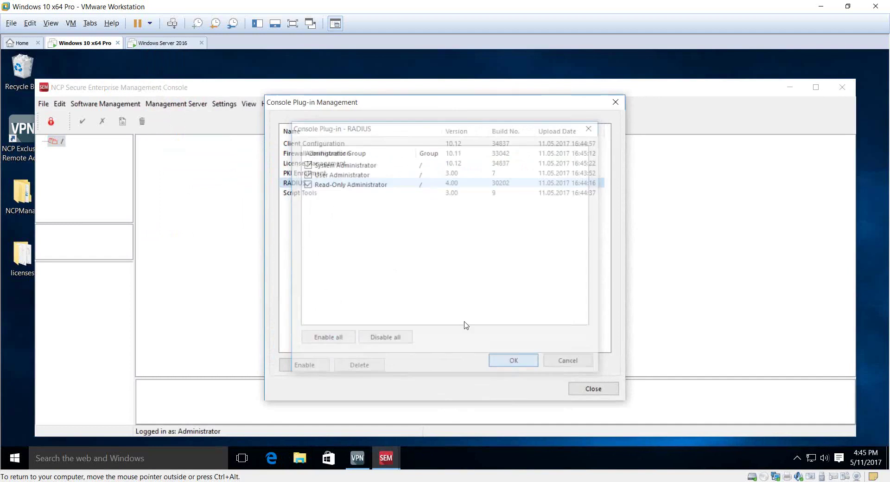
click(310, 194)
double_click(300, 192)
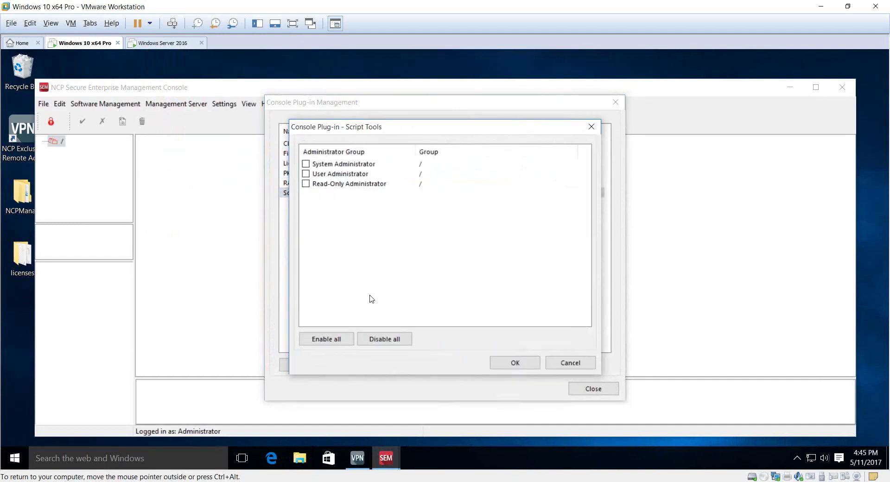
click(341, 339)
click(525, 366)
click(591, 389)
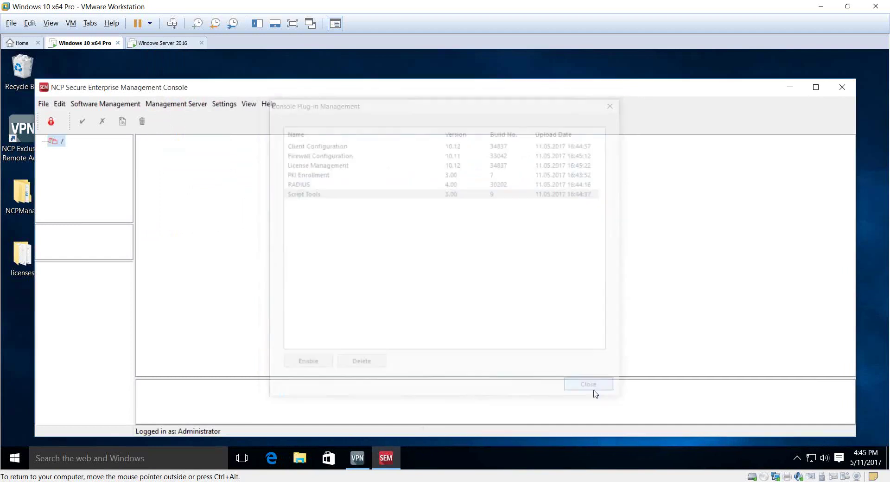
Step: Log back in to the management server and allow the console through Windows Firewall
click(52, 123)
key(Tab)
key(Tab)
key(Tab)
key(Tab)
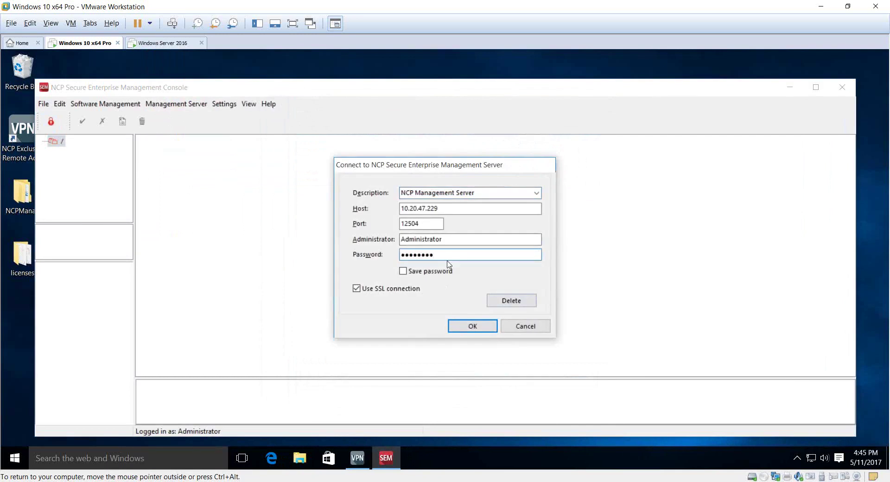
click(470, 327)
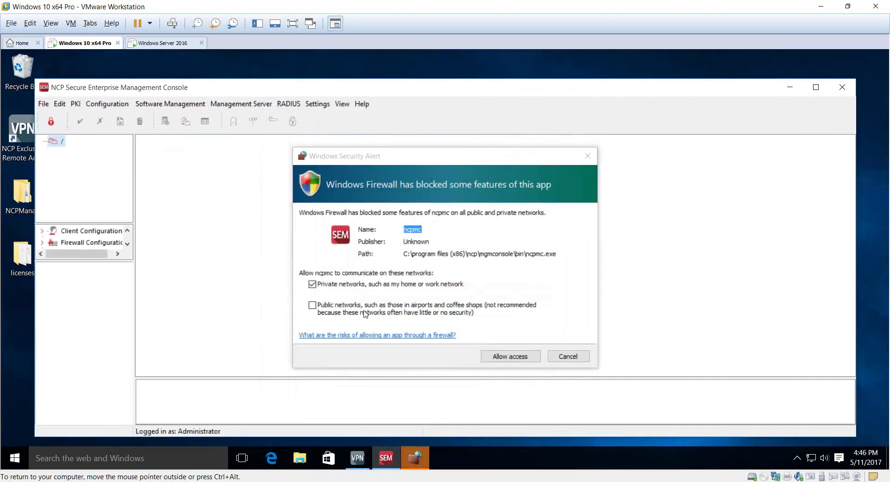
click(495, 277)
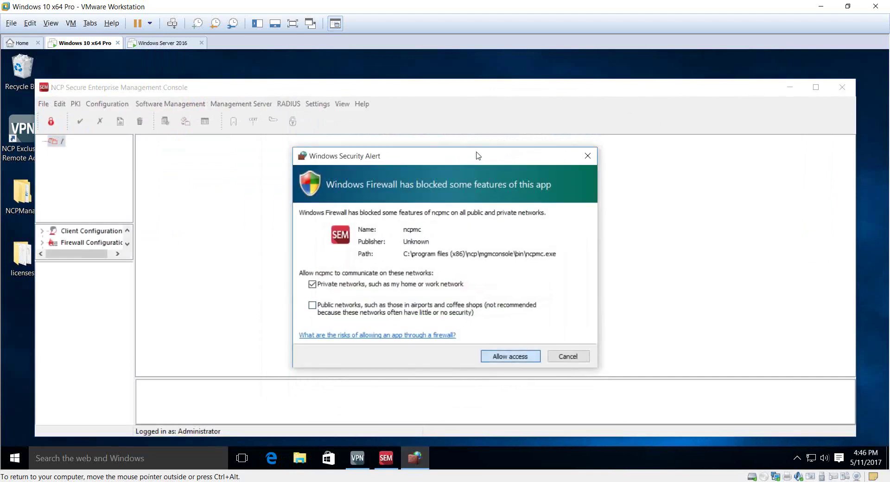
key(Return)
Step: Maximize the console, enlarge the tree pane, and expand Client and Firewall Configuration
double_click(389, 87)
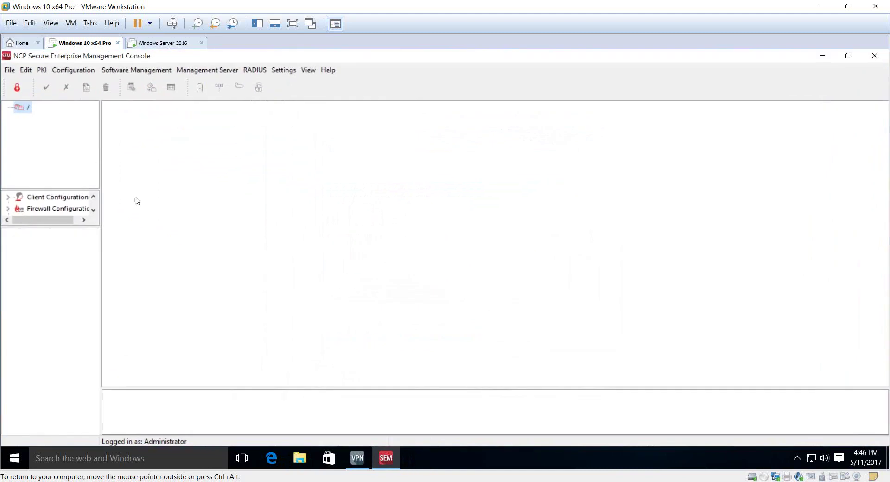
drag(84, 227, 91, 310)
drag(100, 222, 111, 222)
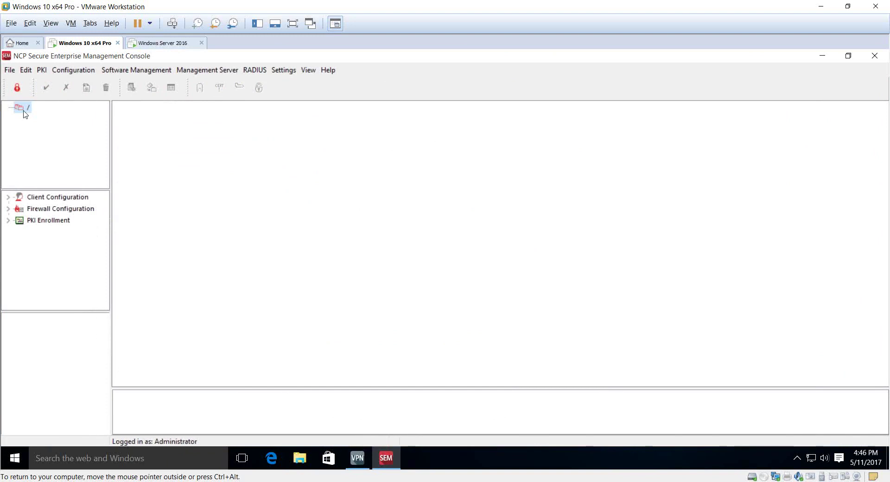
click(9, 196)
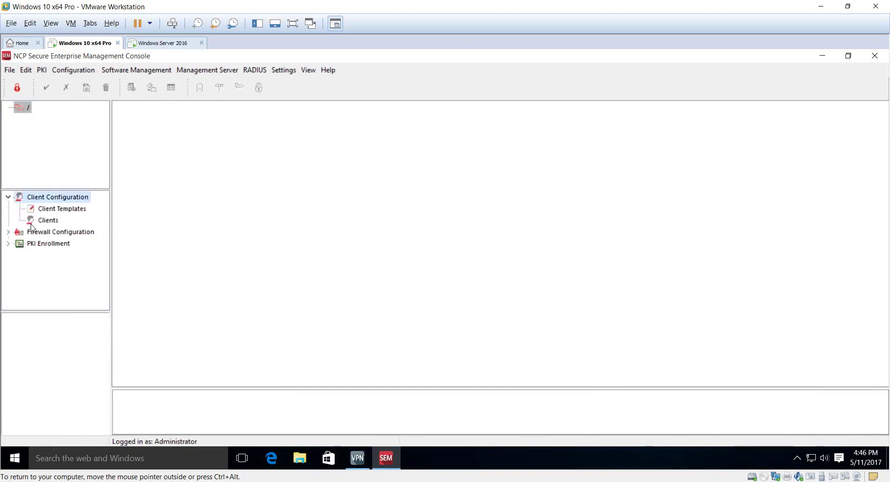
click(9, 232)
click(9, 254)
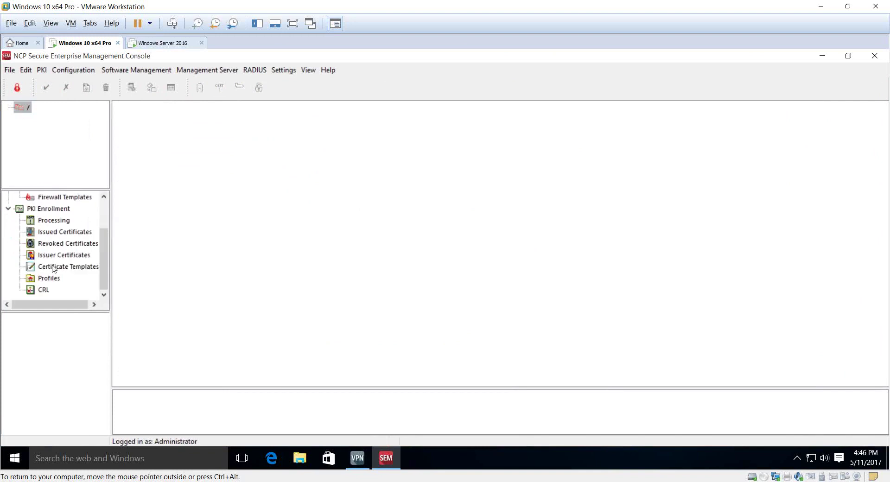
drag(101, 249, 102, 220)
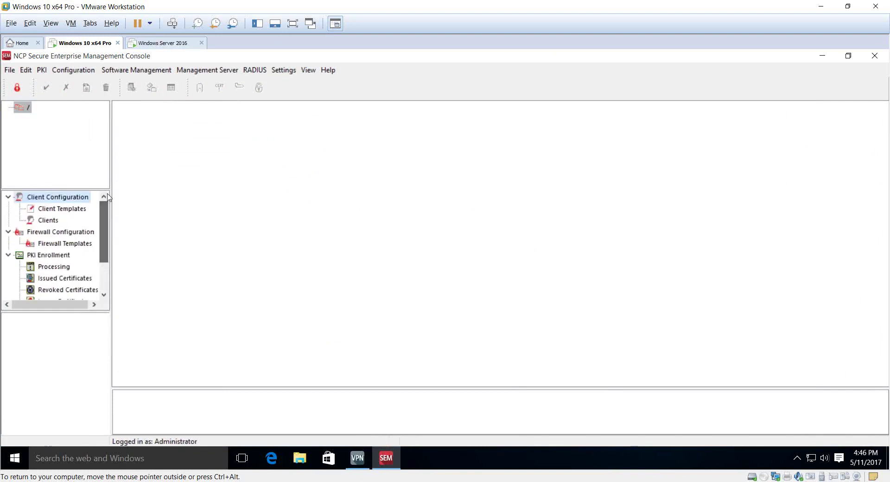
click(9, 255)
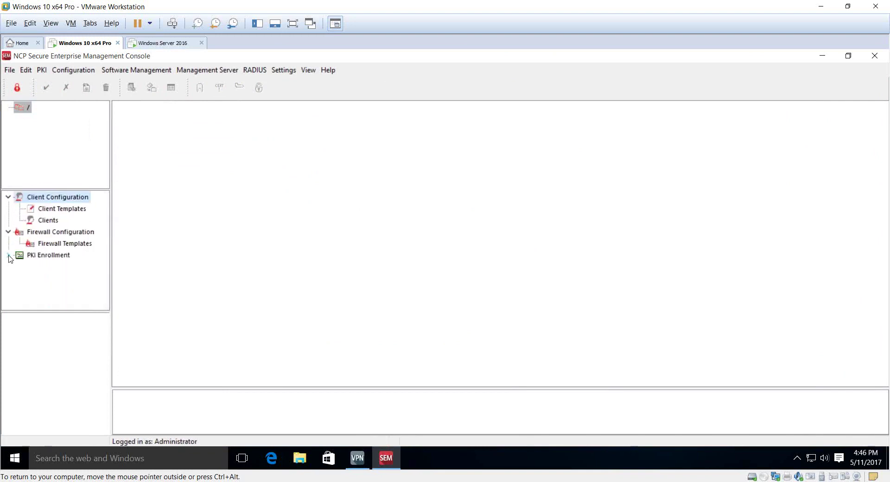
Step: Import the five Exclusive Remote Access Client 11.0 activation keys from Desktop\licenses\5win
click(25, 70)
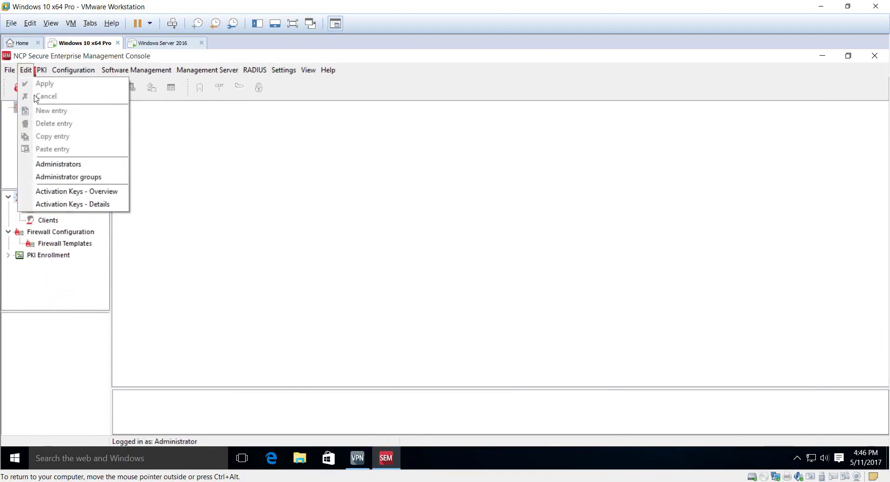
click(51, 190)
click(514, 344)
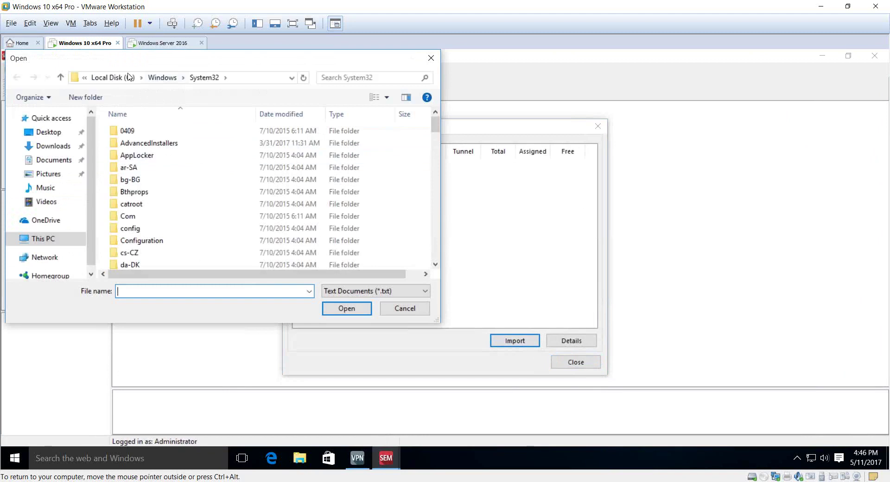
click(62, 134)
double_click(134, 132)
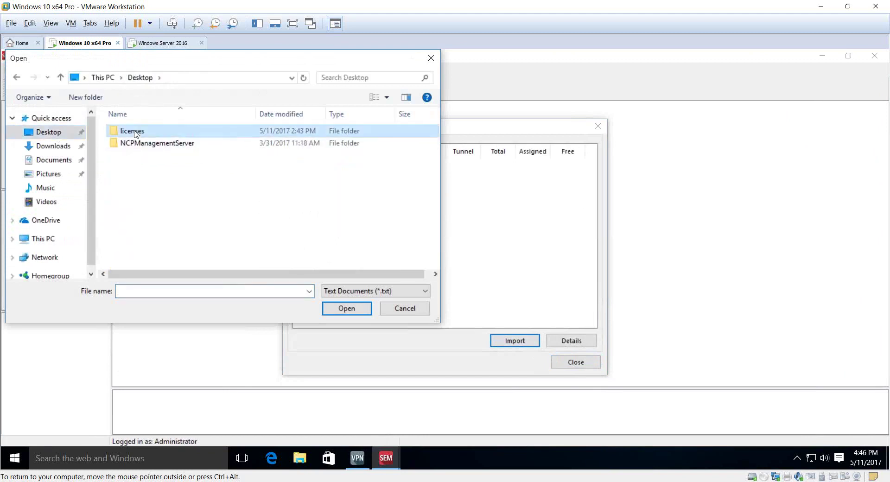
click(152, 132)
click(352, 309)
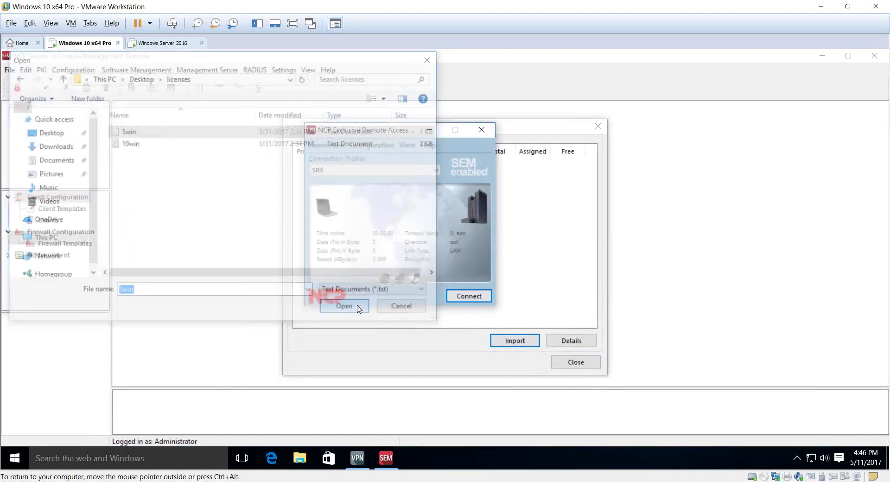
click(454, 272)
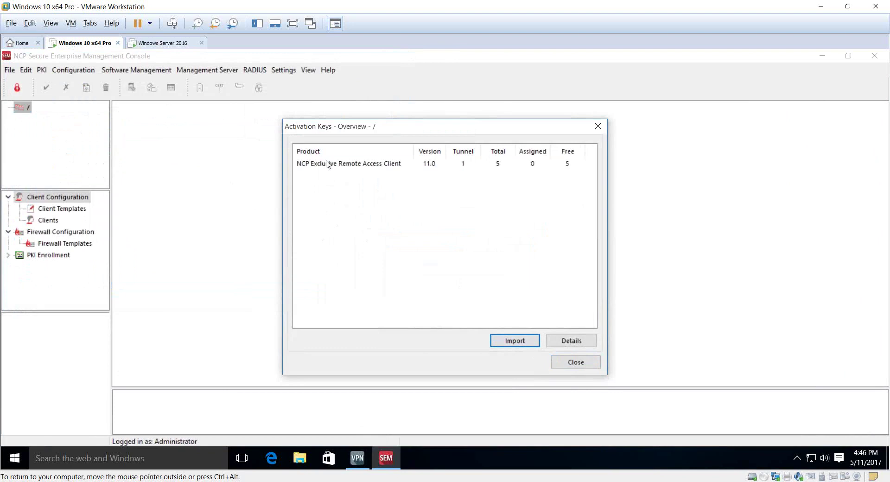
click(562, 363)
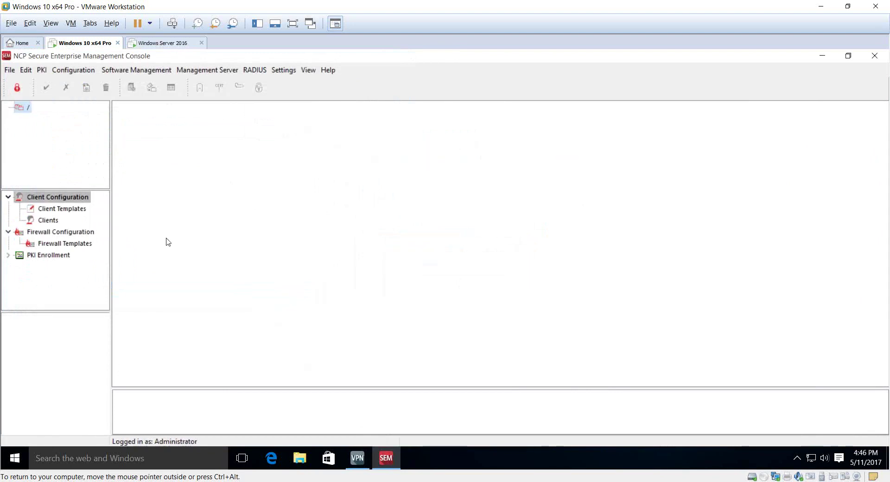
click(72, 212)
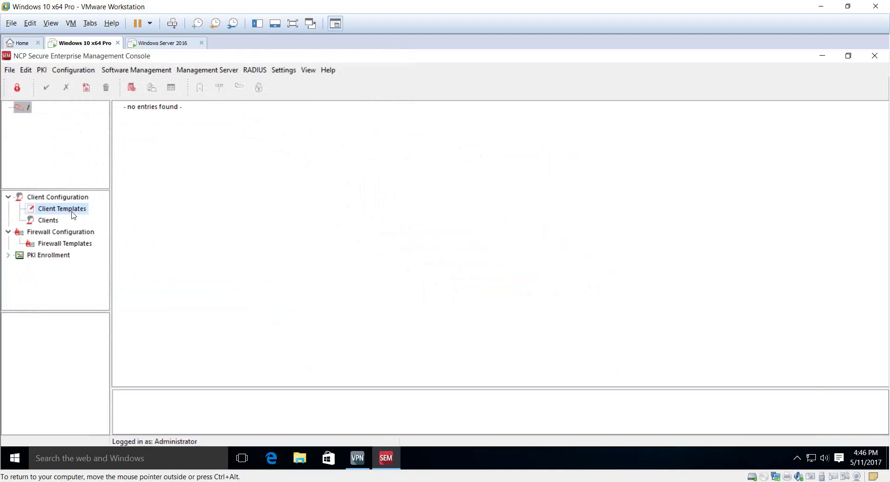
Step: Start a client template import from C:\Program Files\NCP\Exclusive Remote Access Client\ncpphone.cfg
right_click(64, 329)
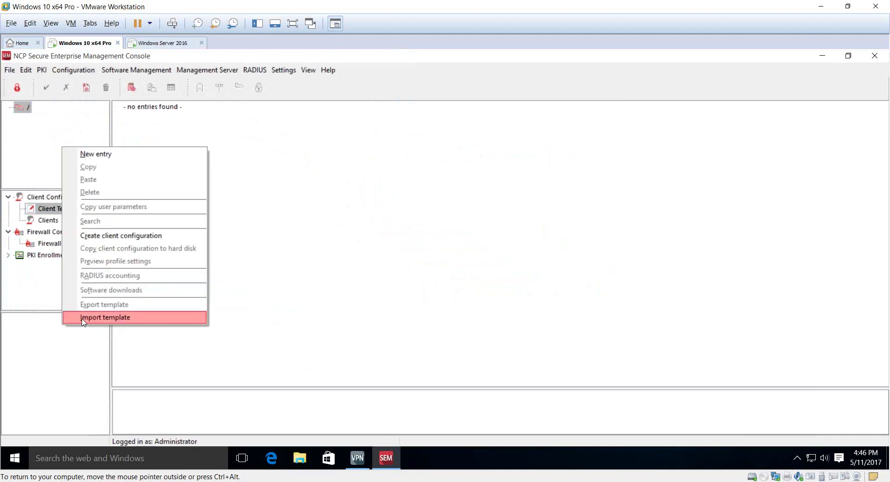
click(84, 319)
click(407, 256)
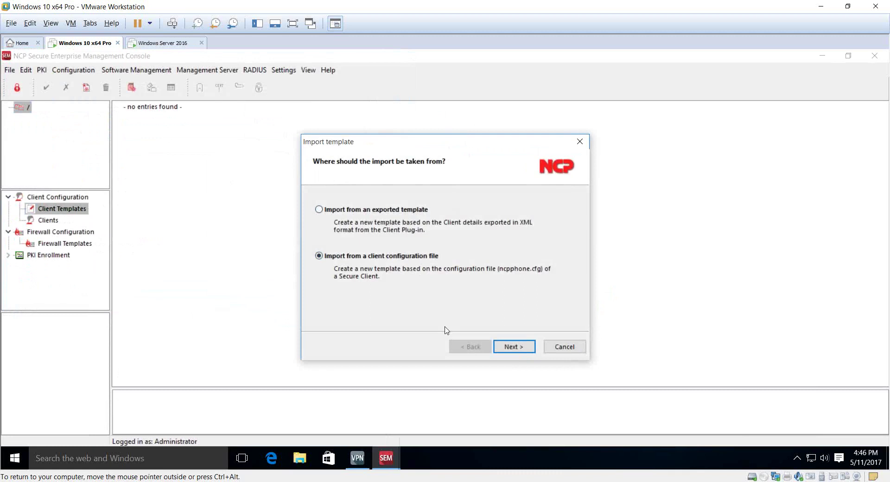
click(515, 346)
click(564, 257)
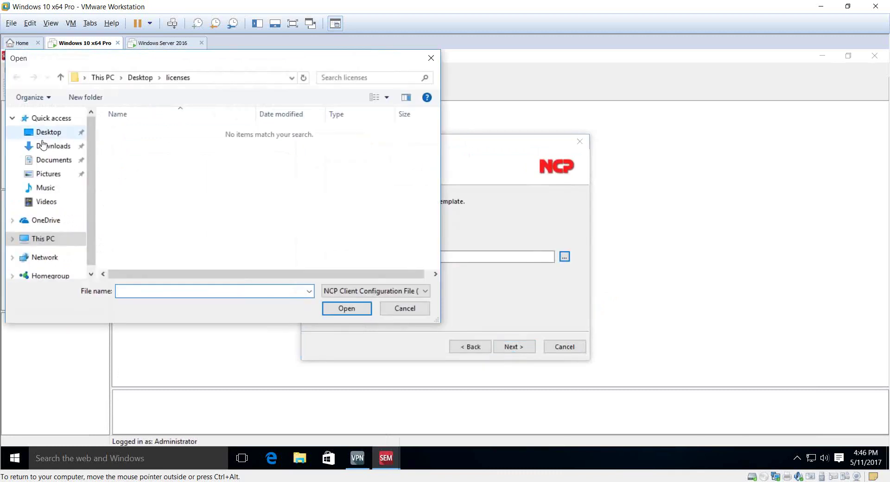
click(50, 244)
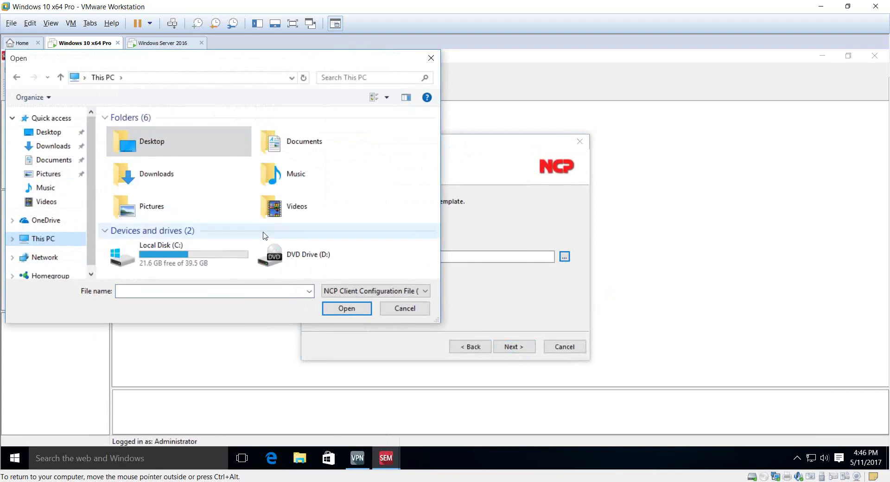
double_click(224, 252)
double_click(139, 143)
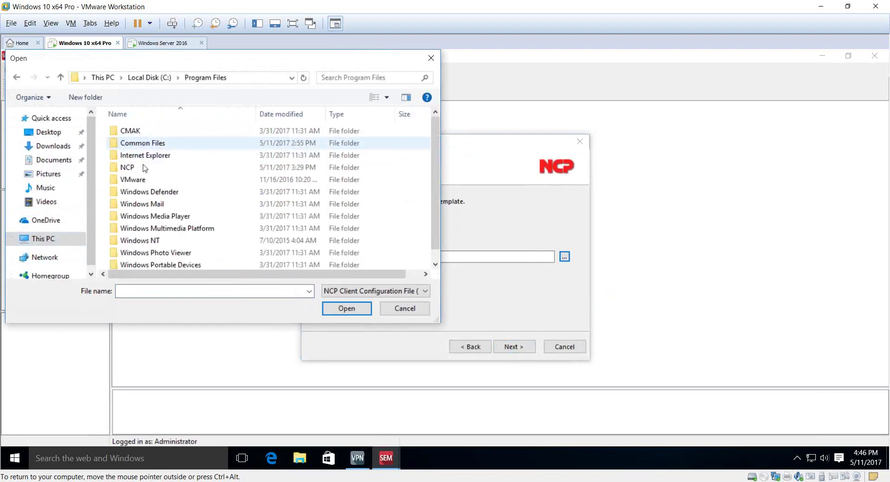
double_click(138, 168)
double_click(158, 135)
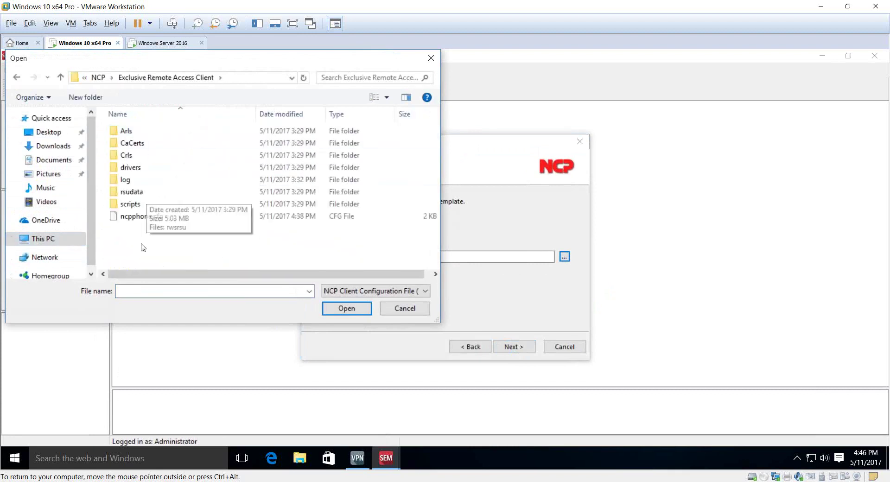
click(140, 217)
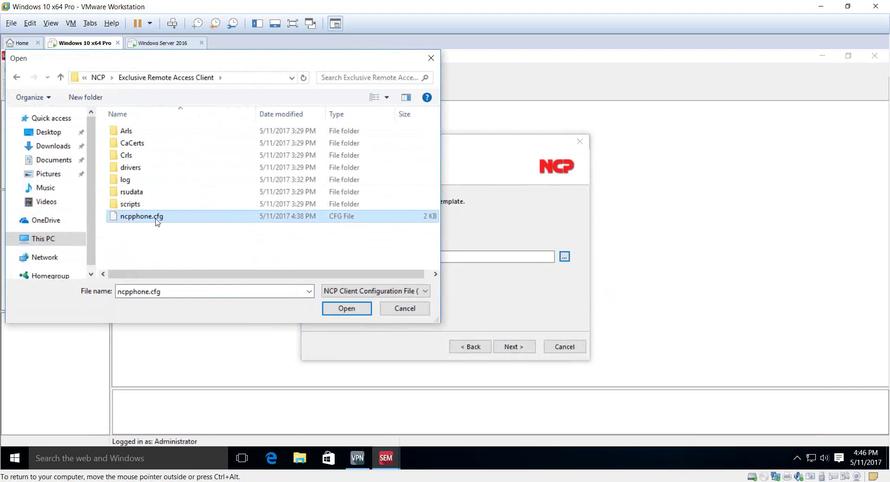
click(346, 308)
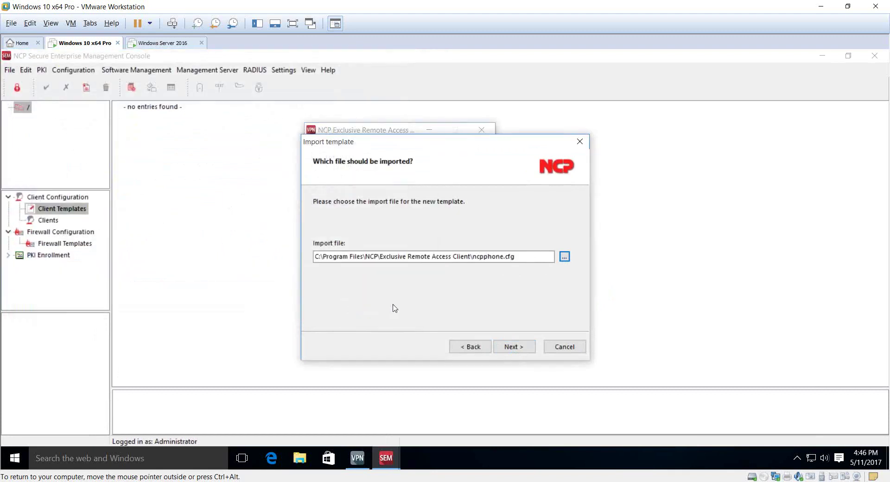
Step: Name the template 'Windows Client SRX', review its profiles and policies, and finish the import
click(506, 347)
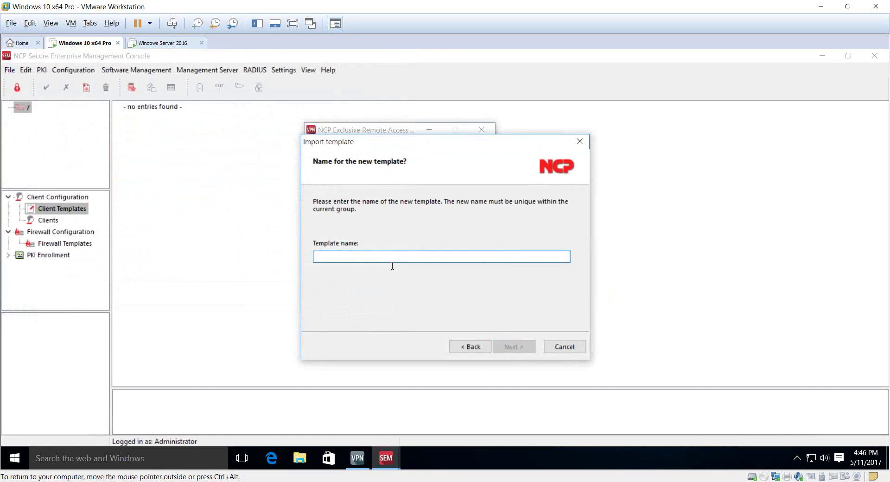
text(Window)
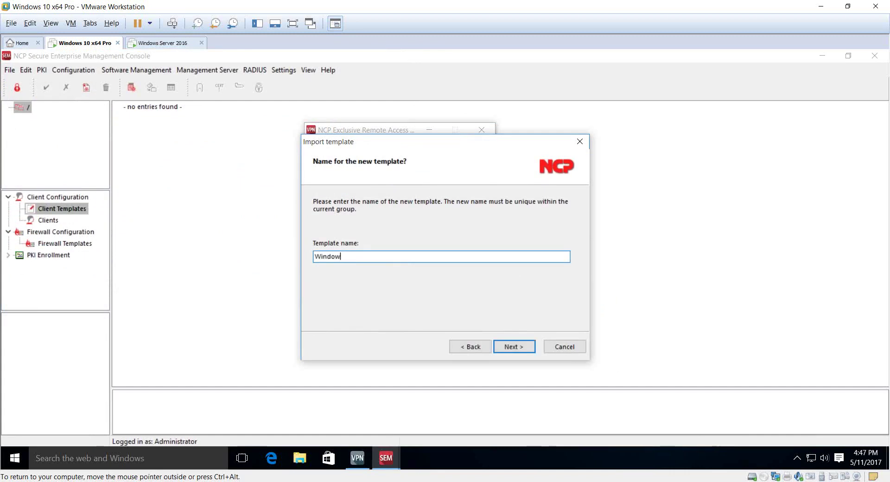
text(s Client SRX)
key(Return)
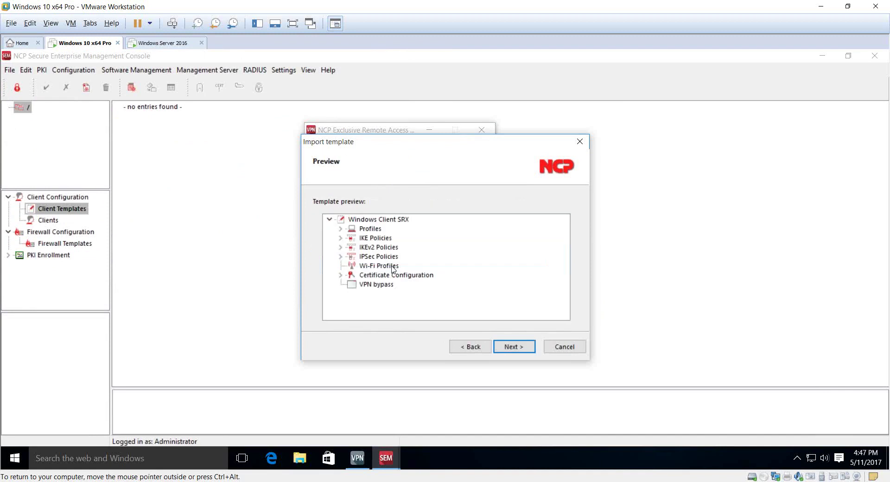
click(340, 229)
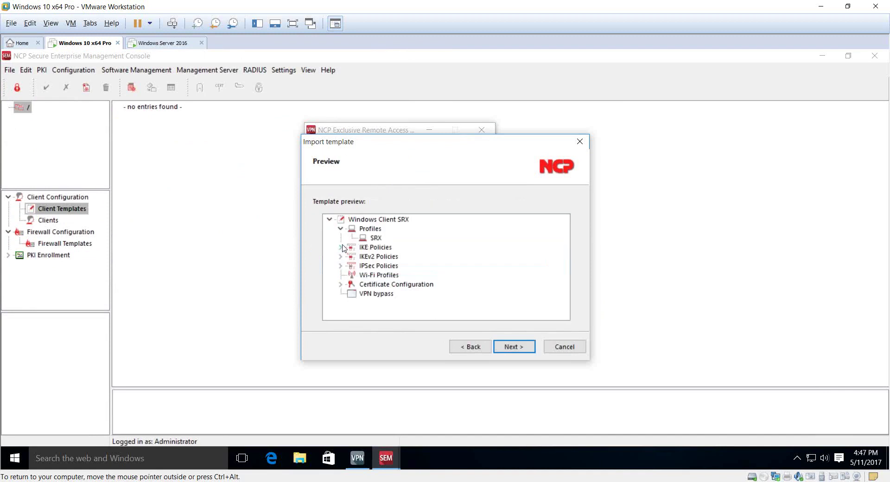
click(341, 247)
click(341, 275)
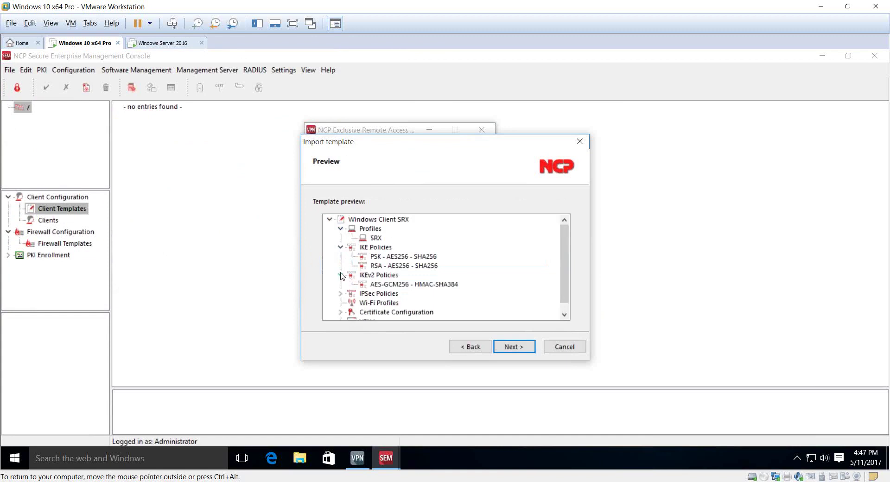
click(340, 248)
click(341, 248)
scroll(341, 293, down, 1)
click(342, 285)
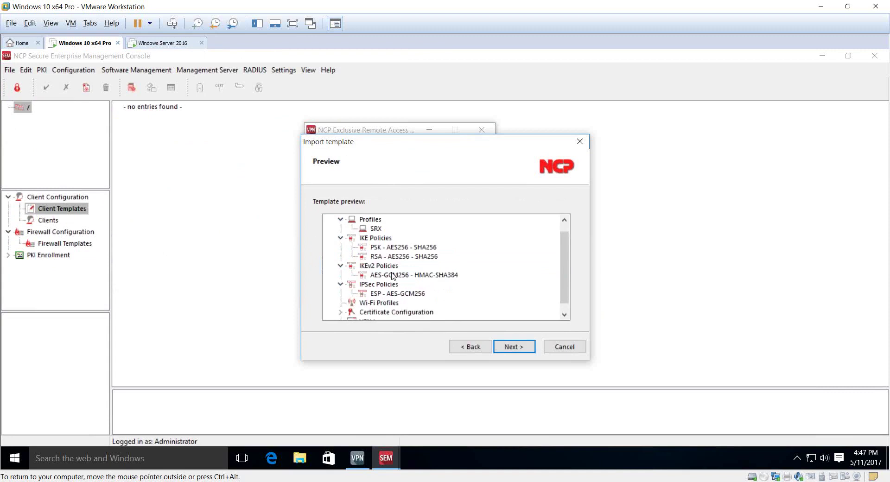
click(512, 347)
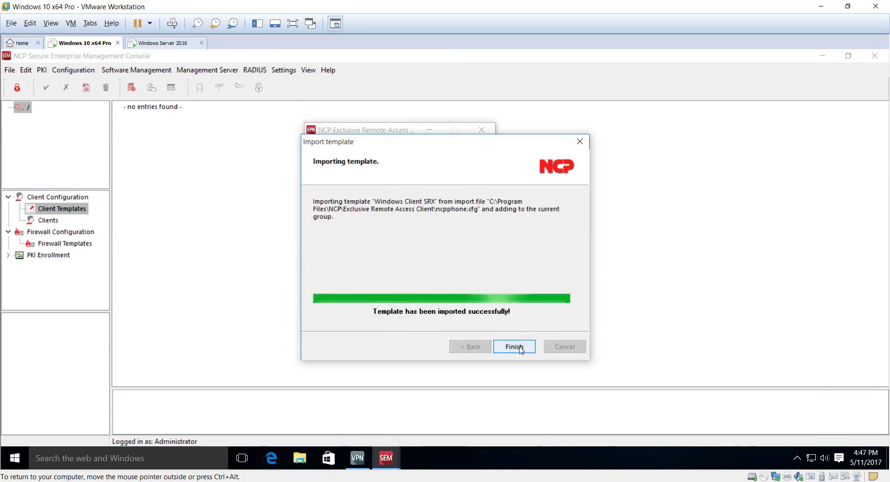
click(513, 347)
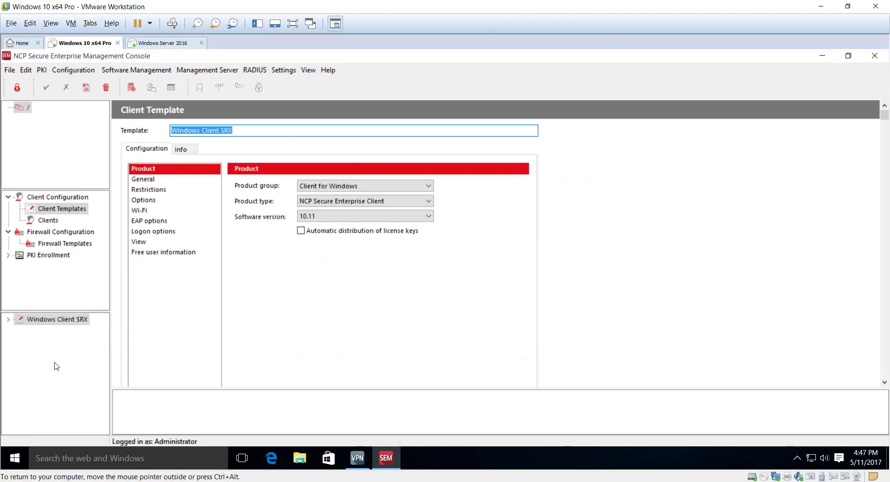
Step: Set the template's product type to NCP Exclusive Remote Access Client with automatic license key distribution, and apply
click(58, 321)
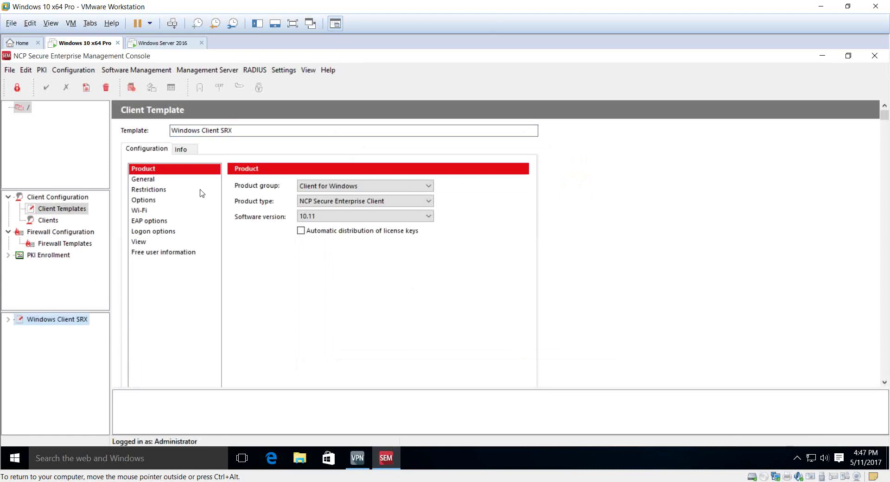
click(338, 205)
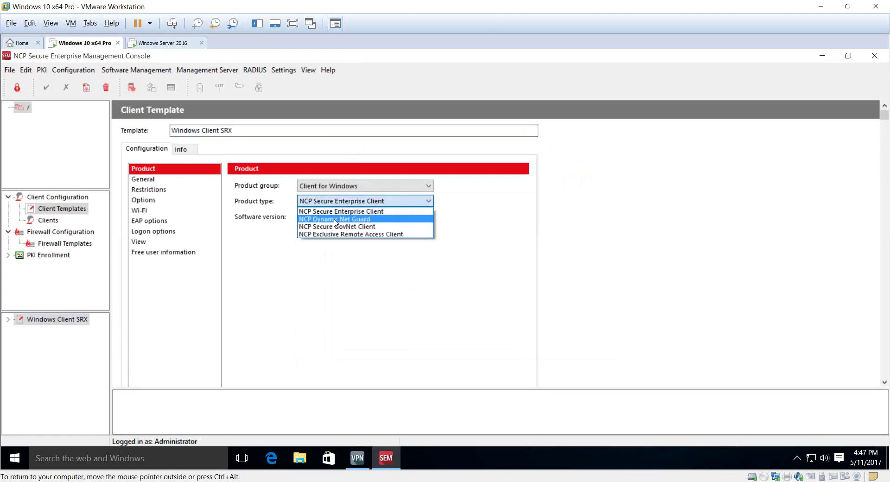
click(325, 234)
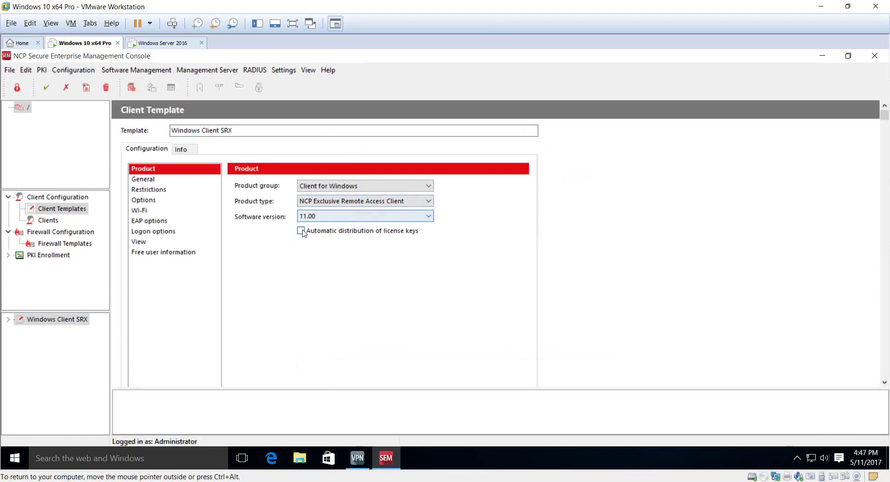
click(301, 231)
click(48, 88)
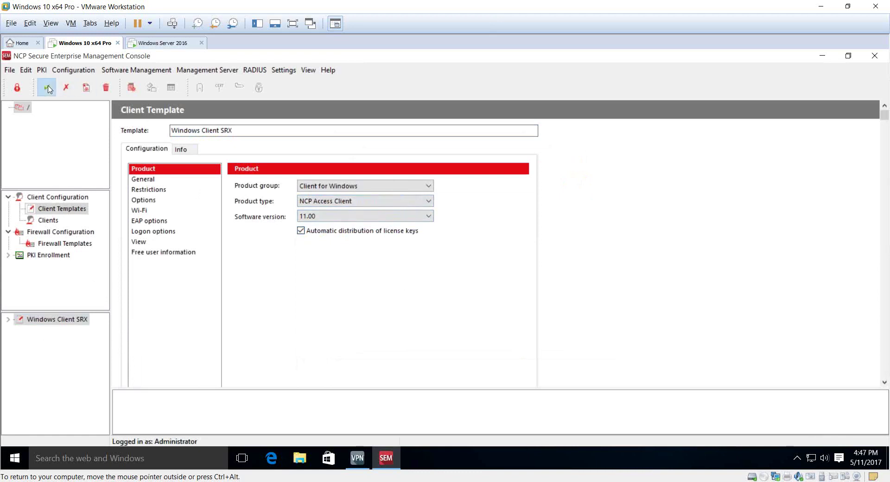
click(166, 179)
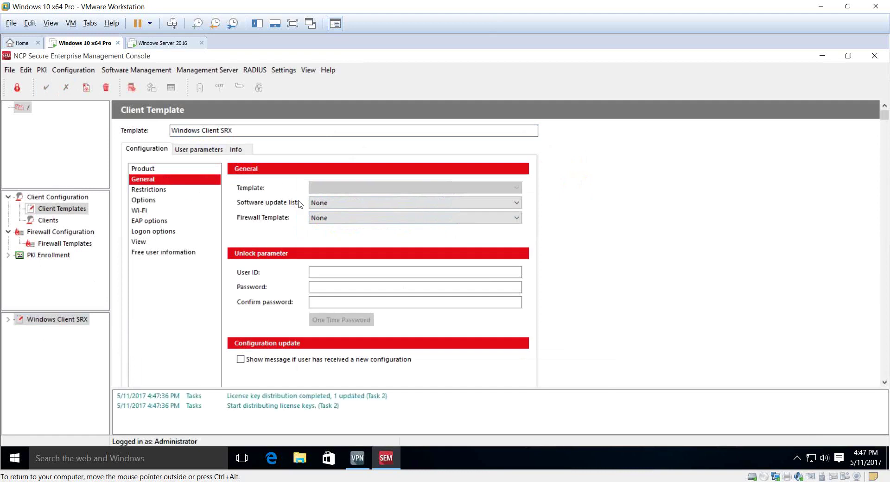
Step: Start a new software update list under Software Management
click(121, 70)
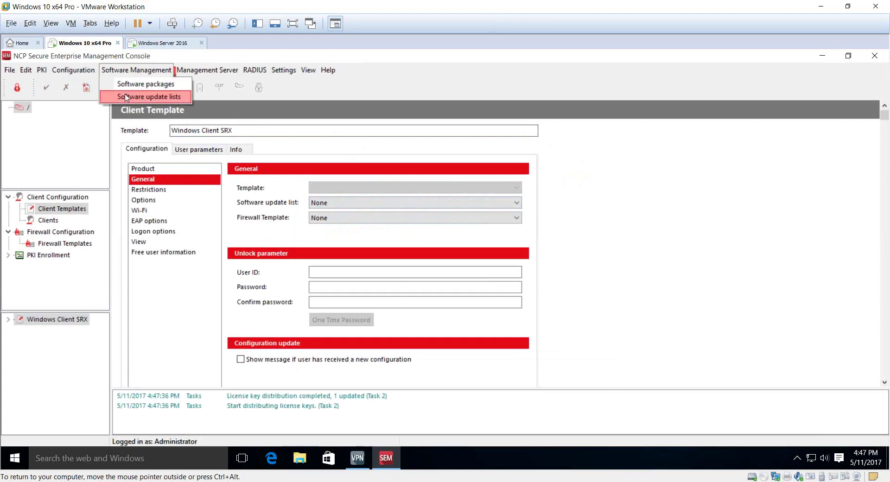
click(125, 97)
click(315, 332)
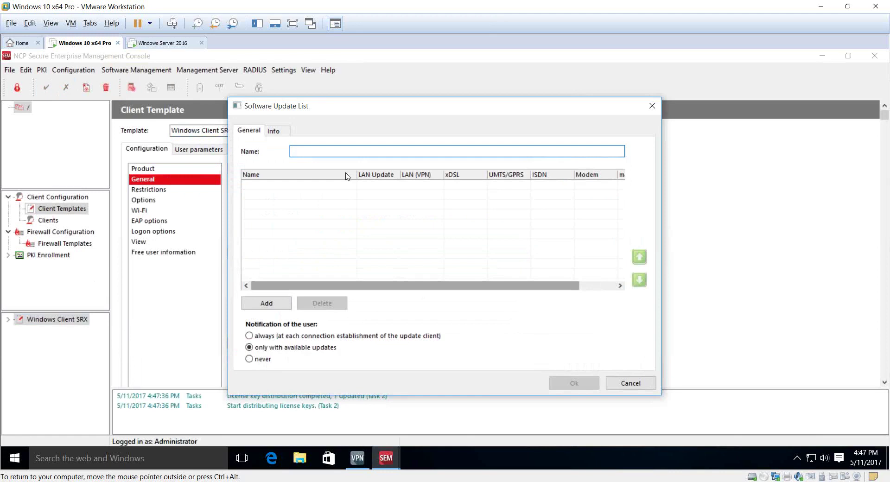
Step: Create the SRX software update list containing a Client Configuration entry
text(SRX)
click(278, 304)
click(336, 185)
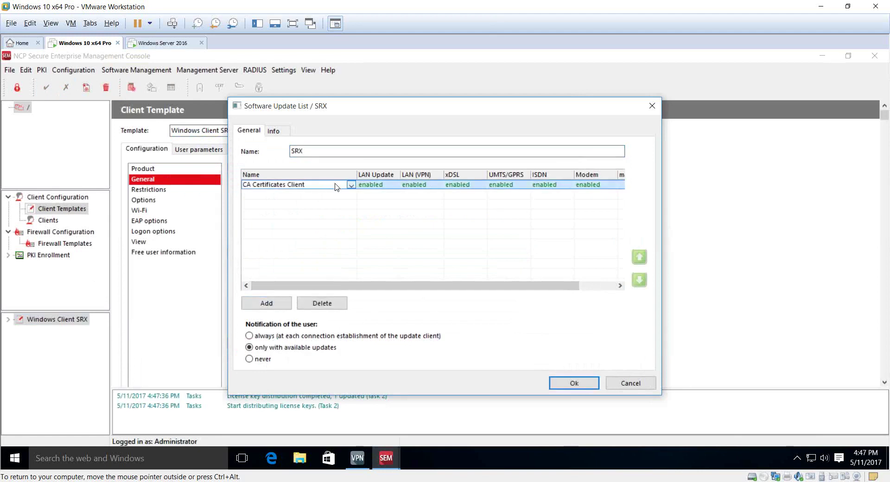
click(351, 184)
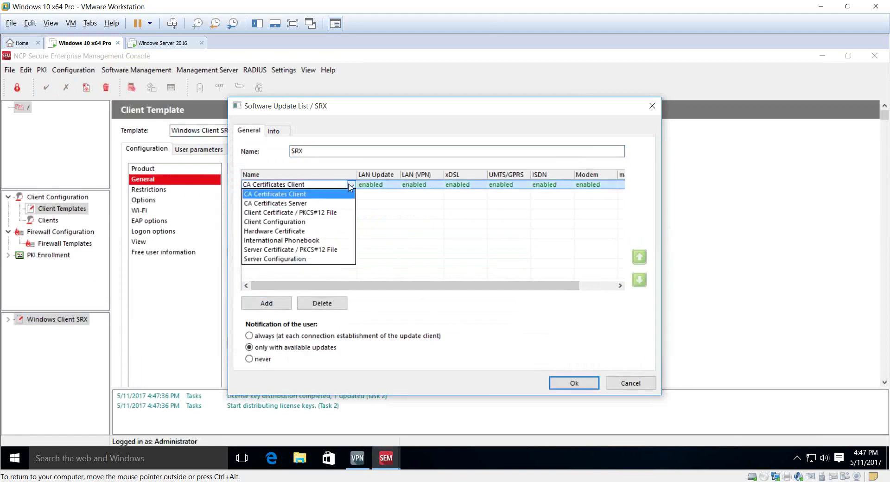
click(333, 222)
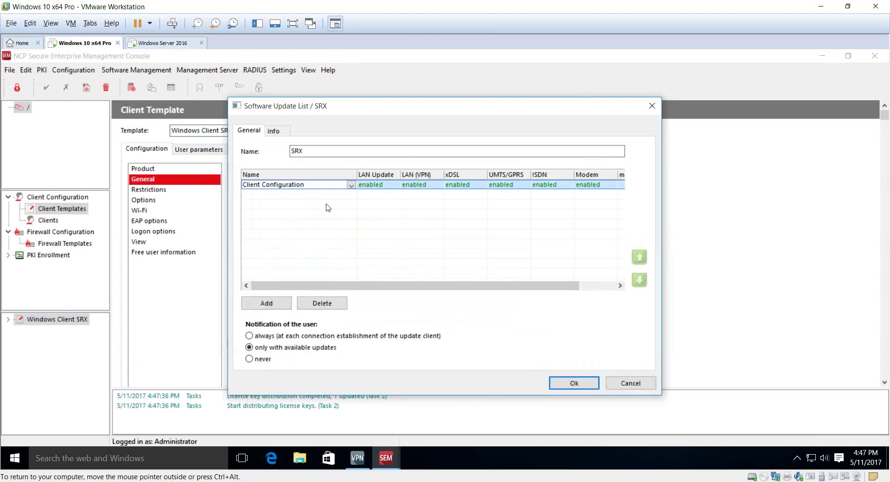
click(576, 386)
click(586, 357)
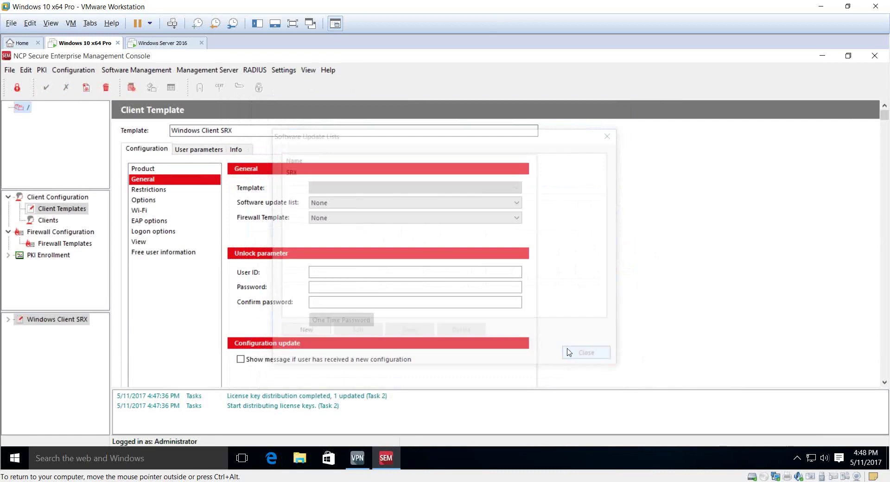
Step: Assign the SRX update list to the Windows Client SRX template and apply it
click(60, 208)
click(57, 319)
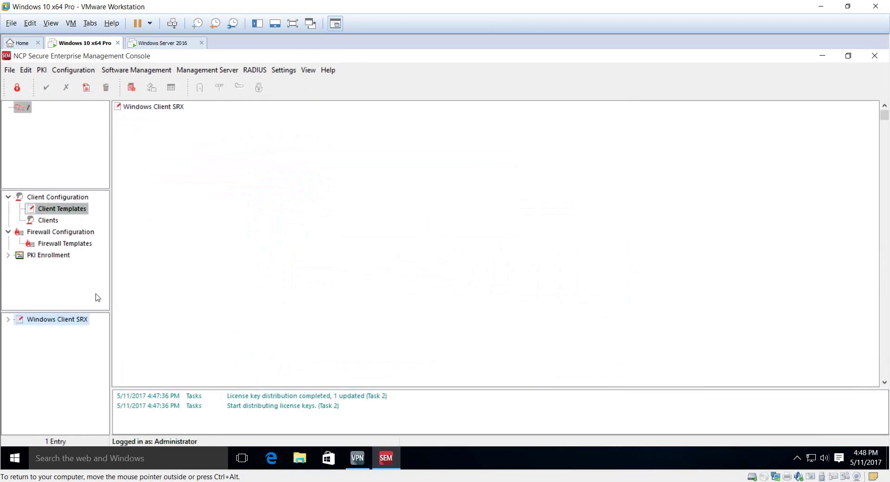
click(324, 203)
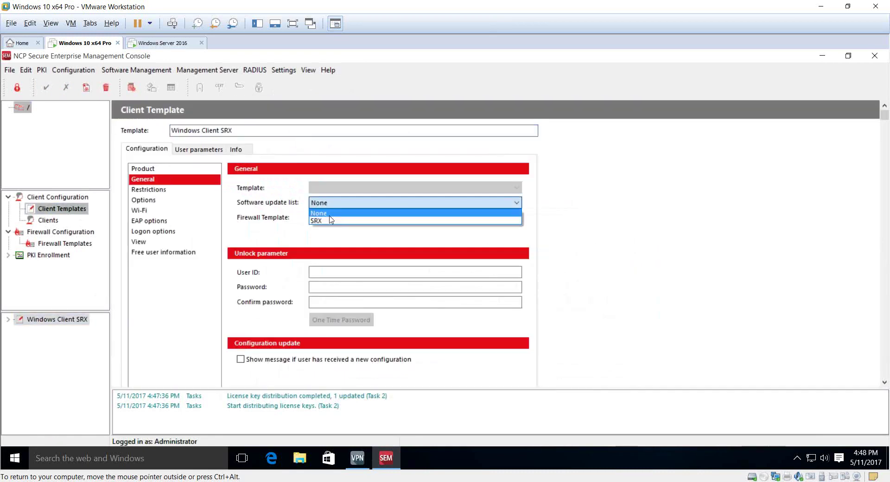
click(320, 220)
click(46, 88)
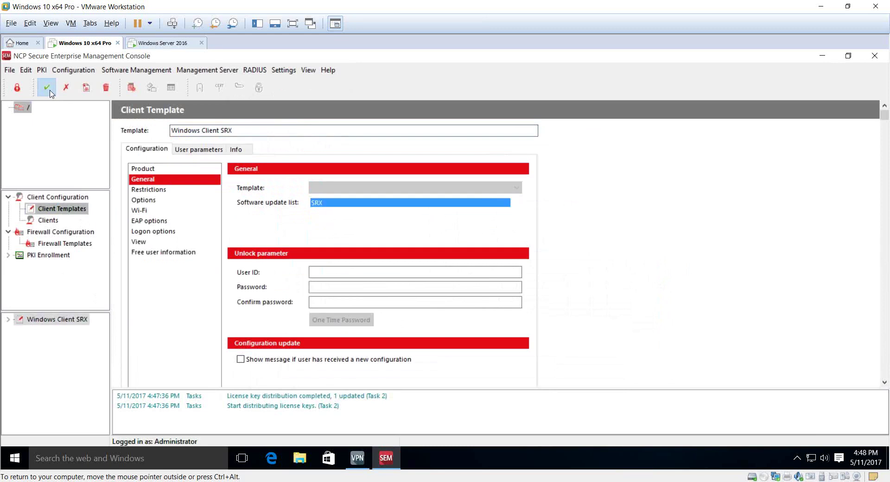
click(54, 220)
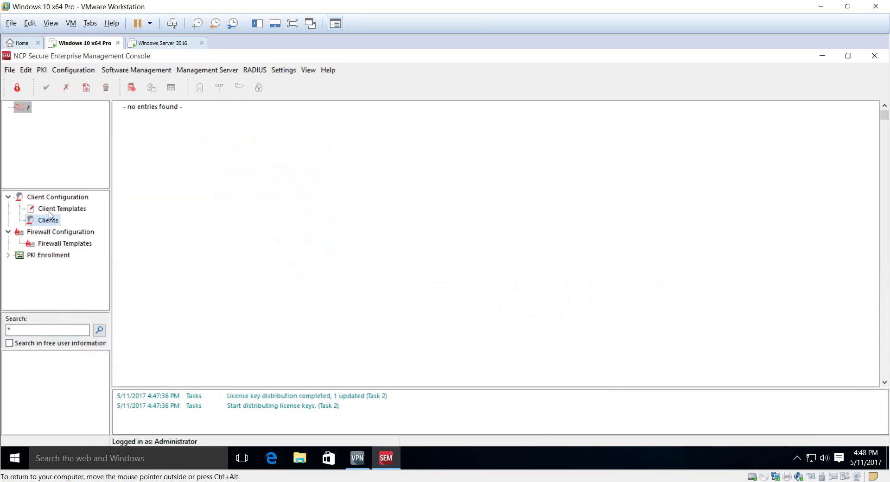
Step: Create client user1 with RSUID user1 and its password, skipping the authentication code
right_click(45, 368)
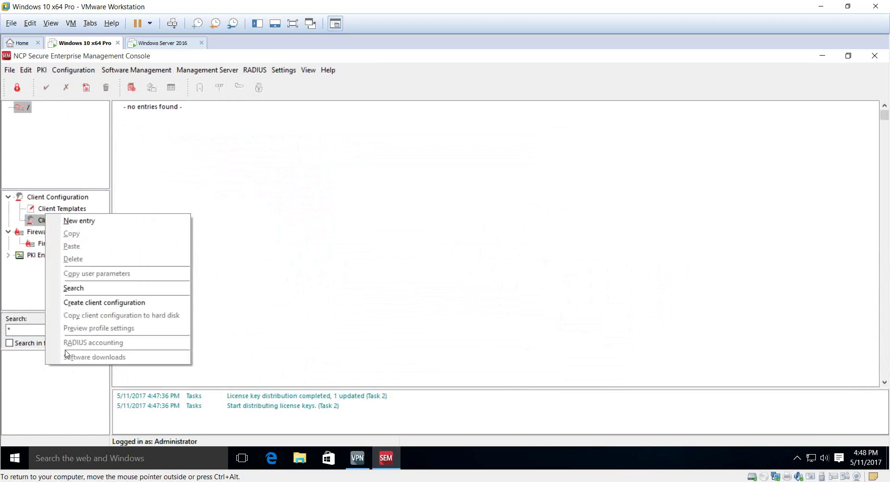
click(79, 220)
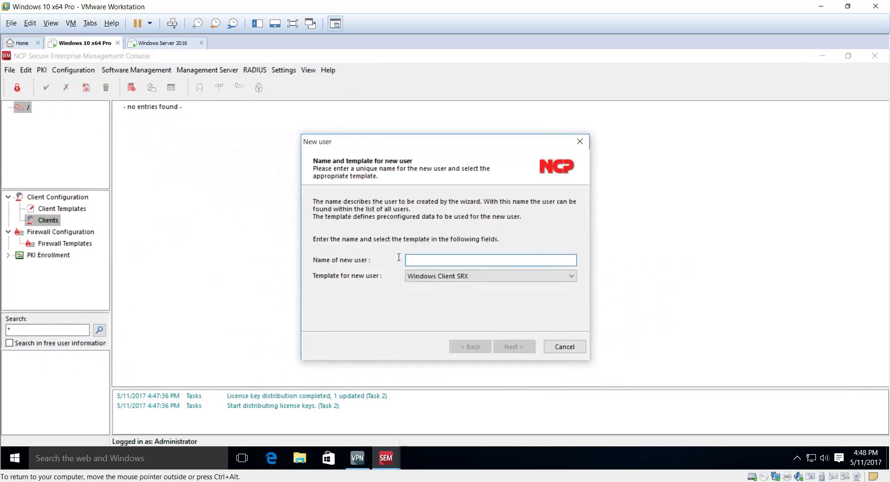
text(user1)
key(Return)
text(us)
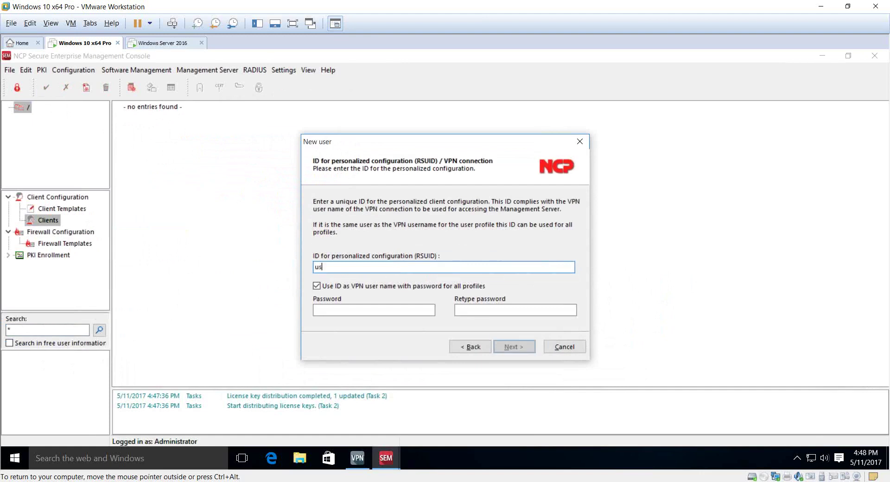
text(er1)
key(Tab)
key(Tab)
text(1234)
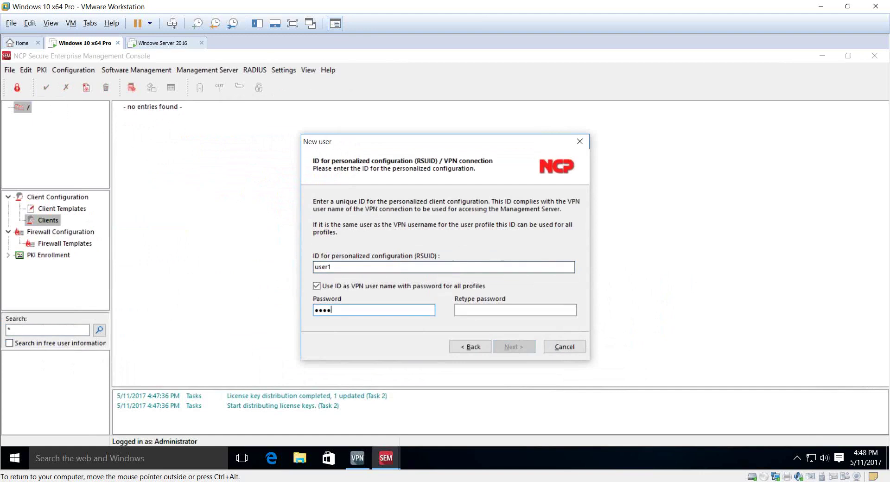
text(12345)
key(Return)
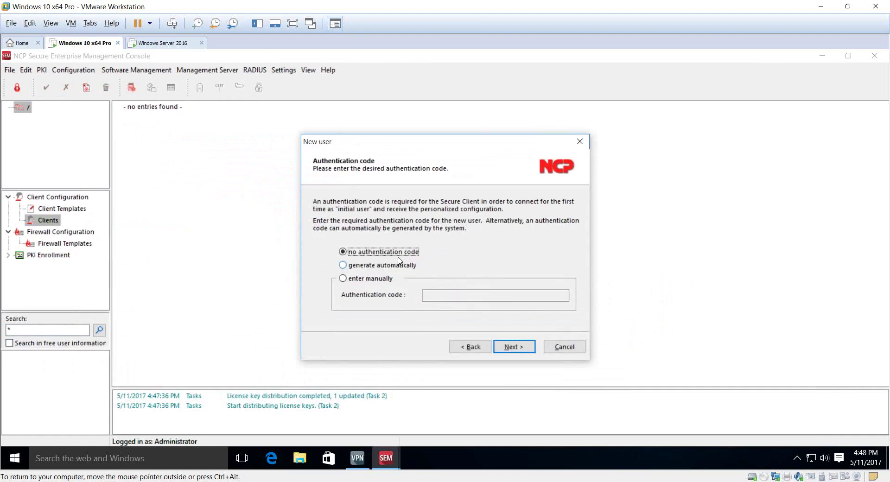
key(Return)
key(Return)
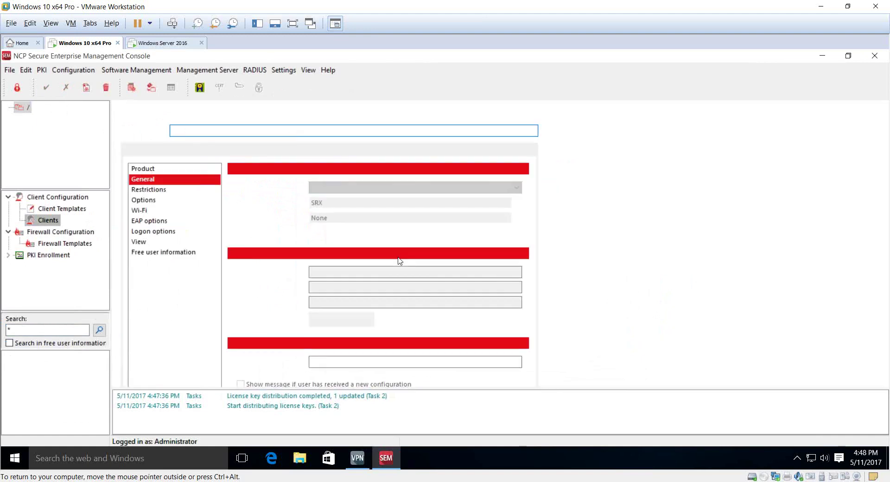
Step: Add a second client user2 with RSUID user2 and its password
right_click(54, 393)
click(96, 248)
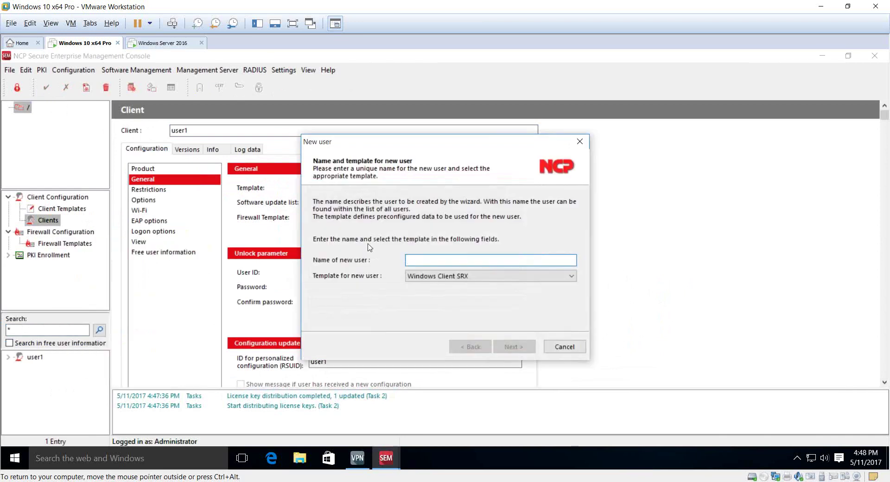
text(user2)
key(Return)
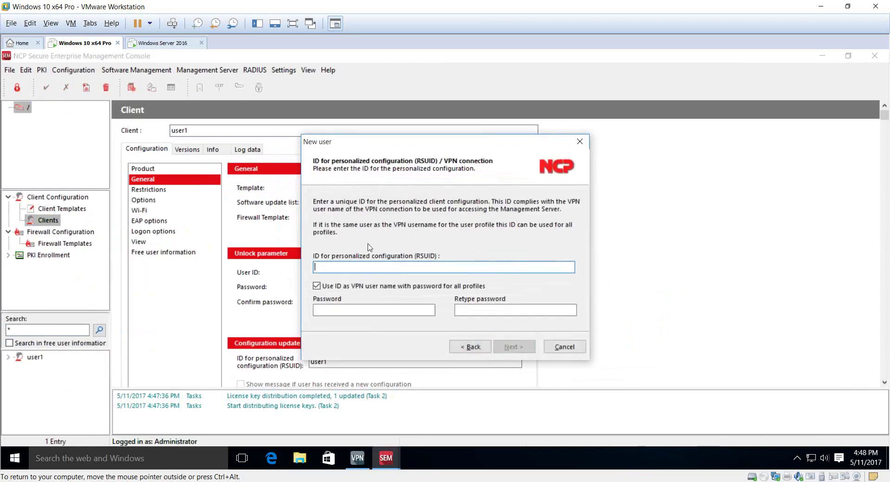
text(user2)
key(Tab)
key(Tab)
text(12312345)
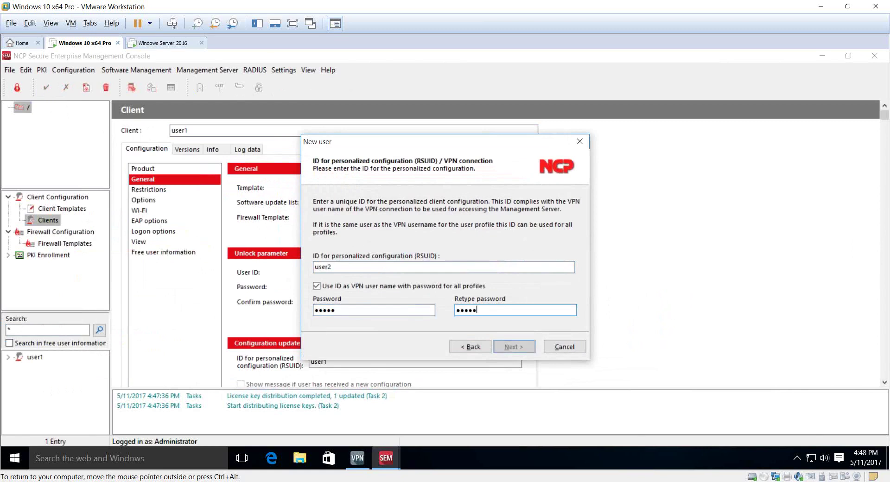
click(513, 346)
key(Return)
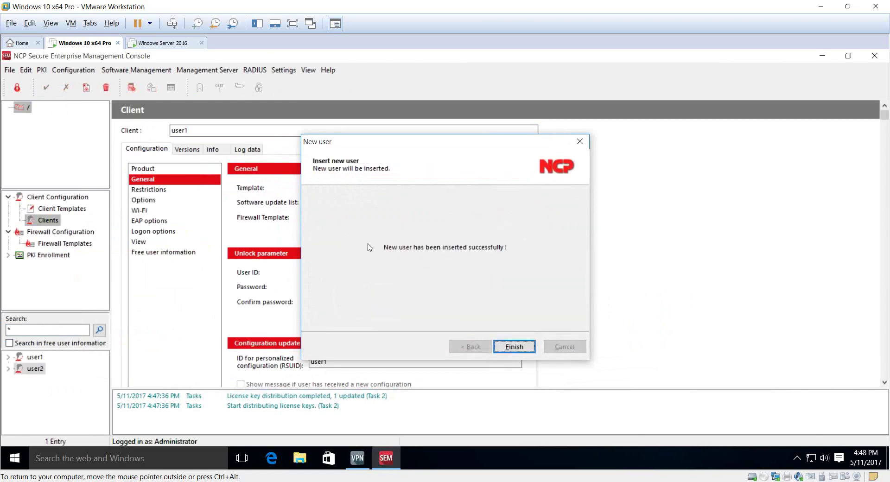
key(Return)
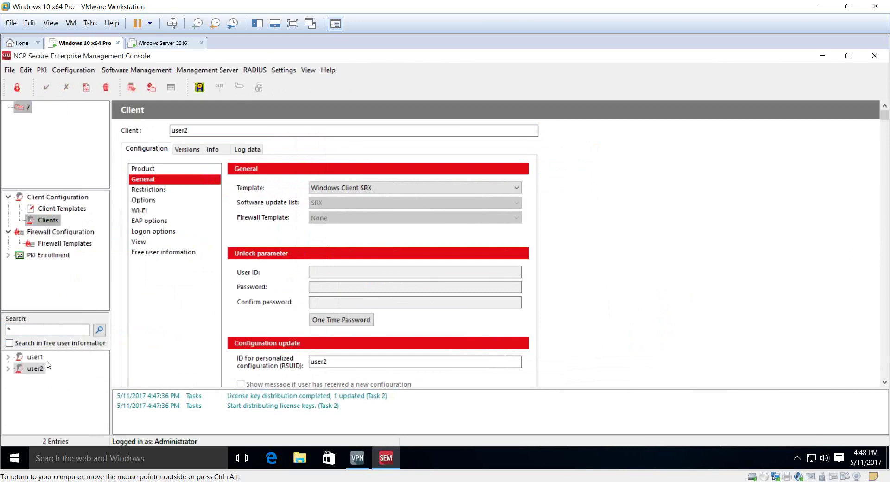
Step: Generate user1's client configuration from the current user's configuration
click(35, 357)
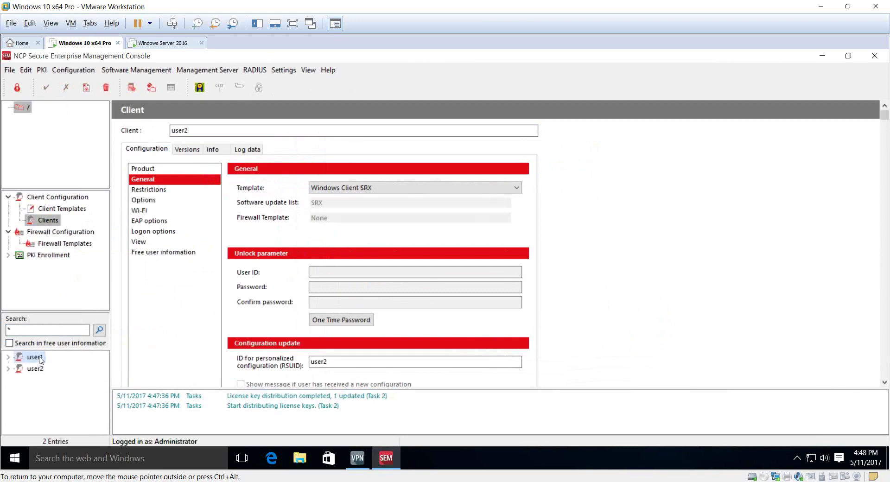
right_click(39, 361)
click(116, 295)
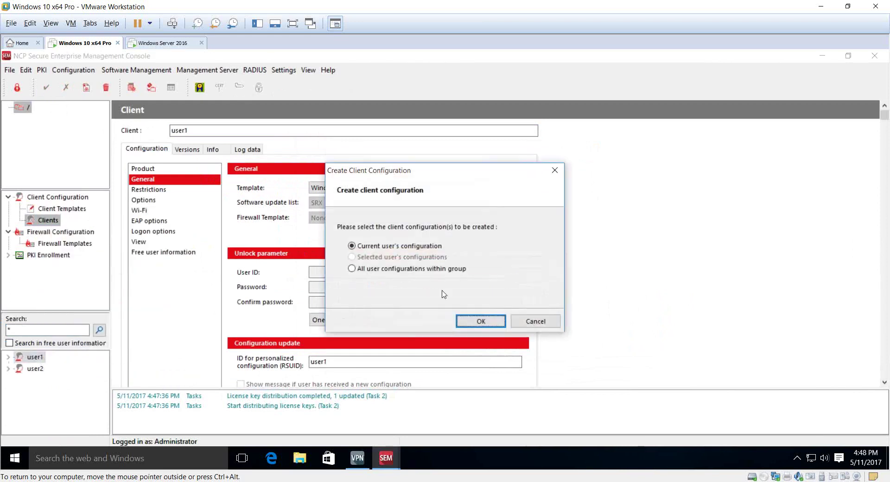
click(484, 320)
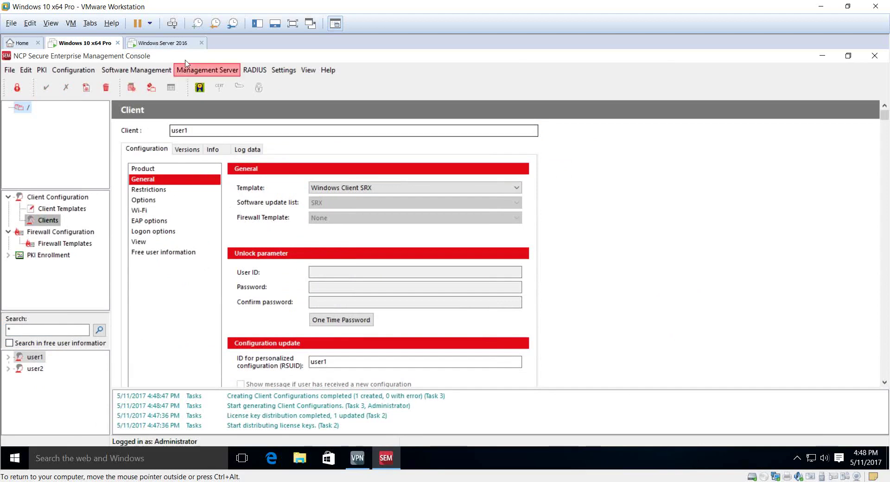
click(183, 43)
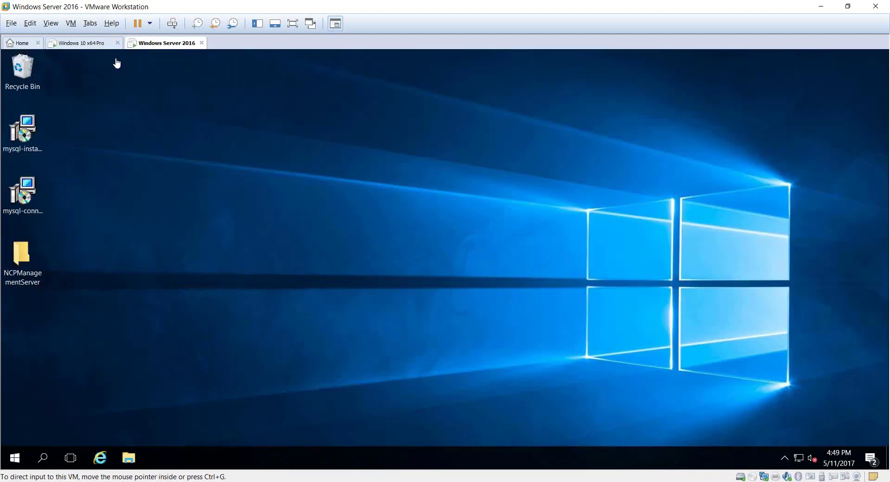
Step: Connect the NCP VPN client with the SRX profile, let the configuration download, then disconnect
click(81, 42)
click(357, 458)
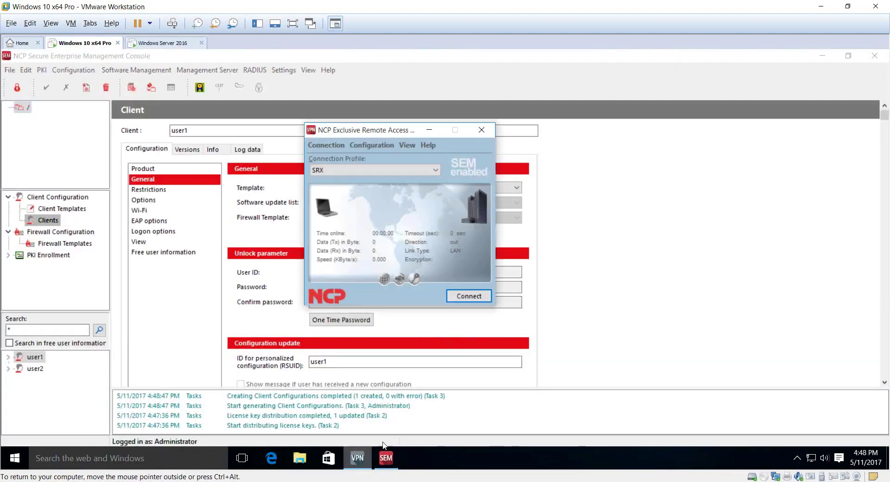
drag(369, 124, 626, 121)
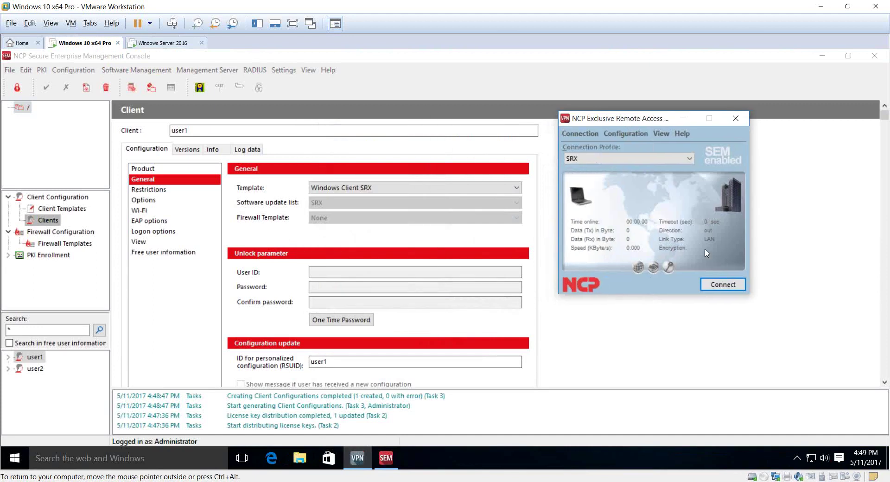
click(711, 286)
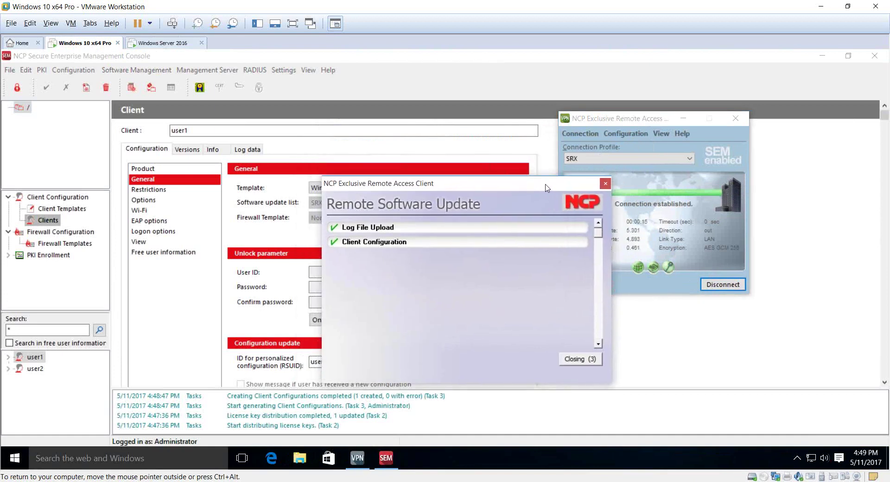
click(581, 358)
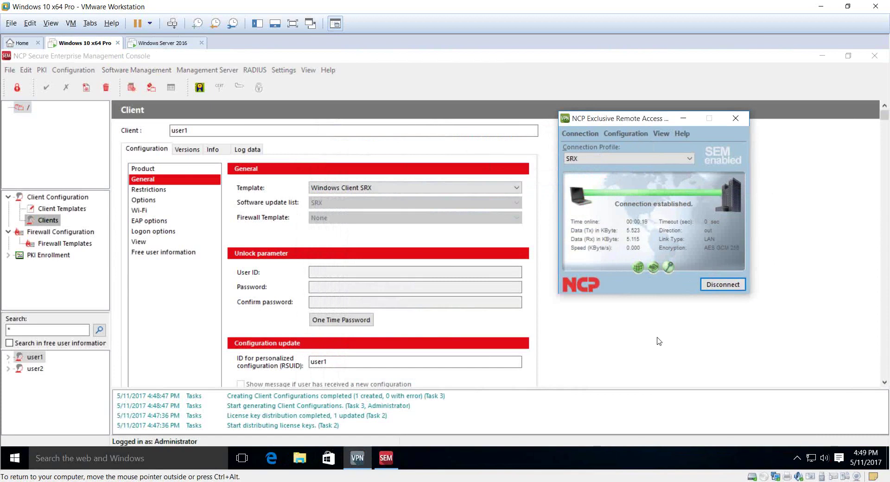
click(714, 286)
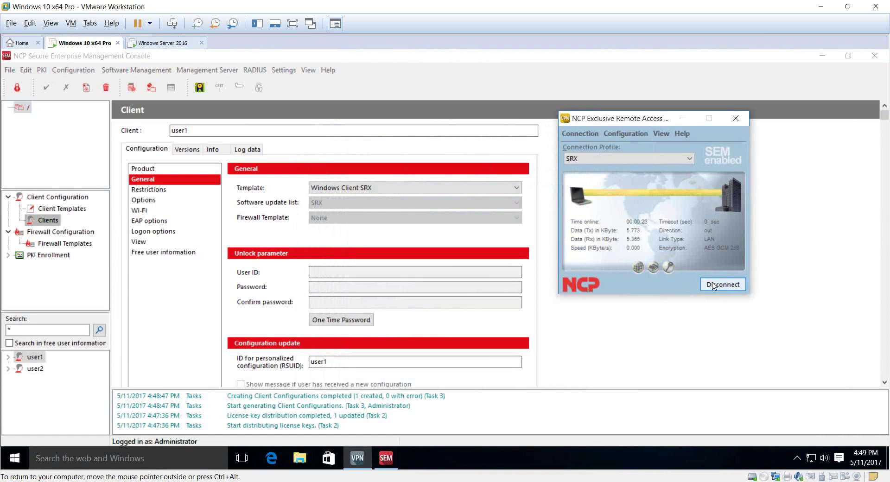
Step: Check the Full Version (SEM) 11.0 licence under Help > Licensing, then close the client
click(685, 134)
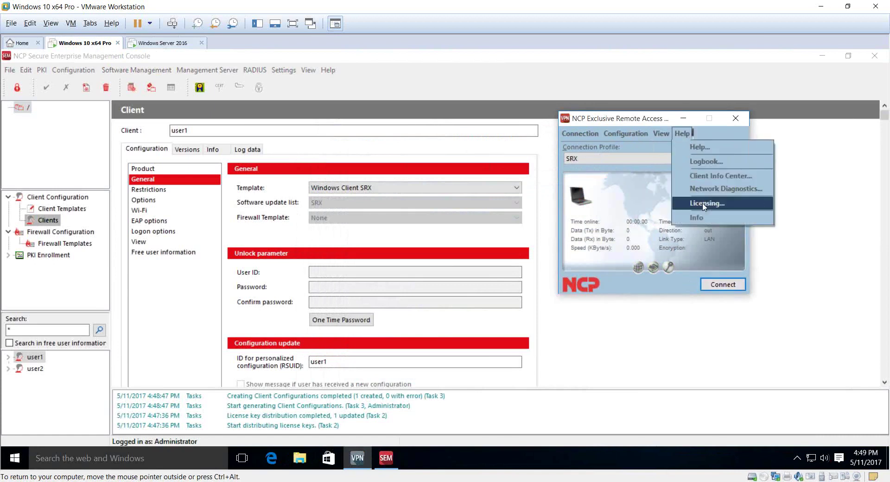
click(704, 204)
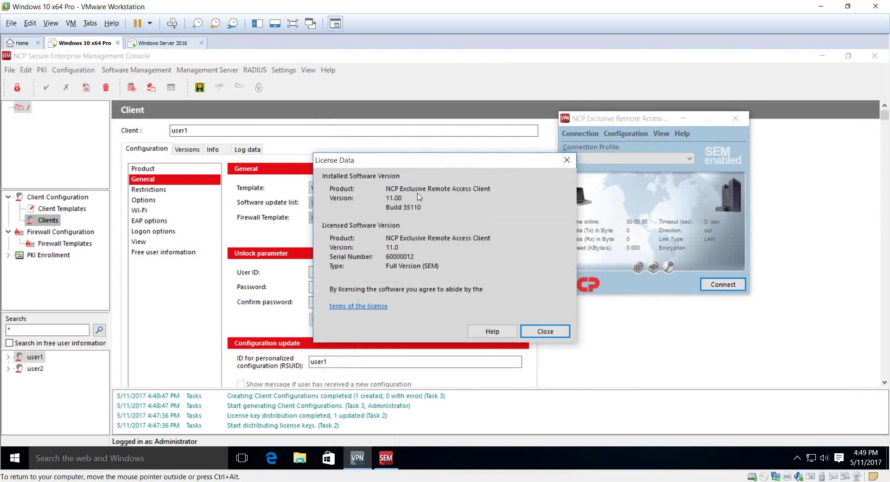
click(566, 161)
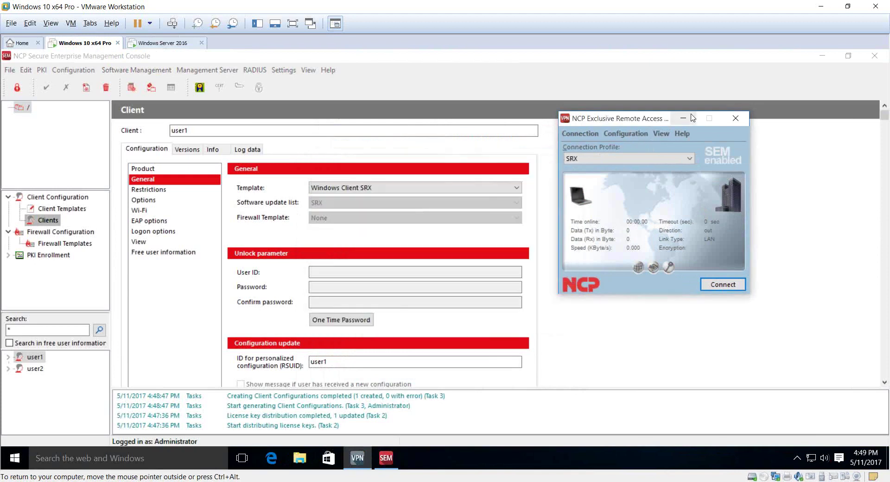
click(684, 121)
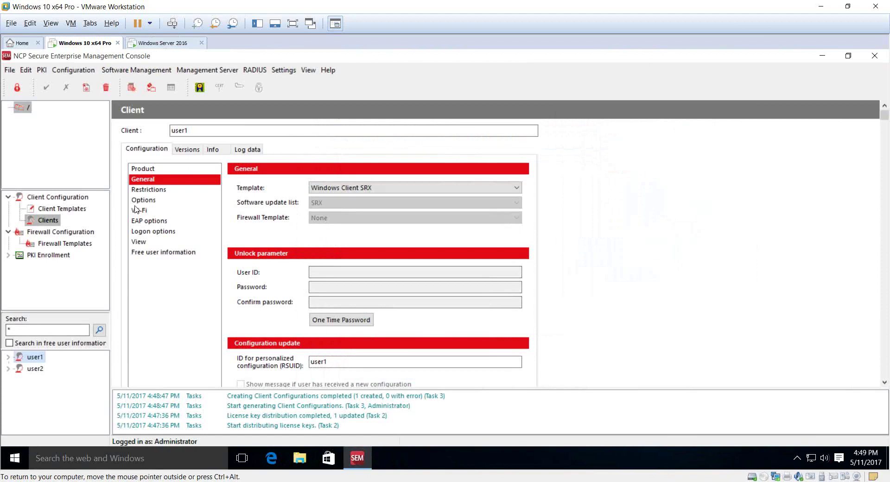
click(212, 150)
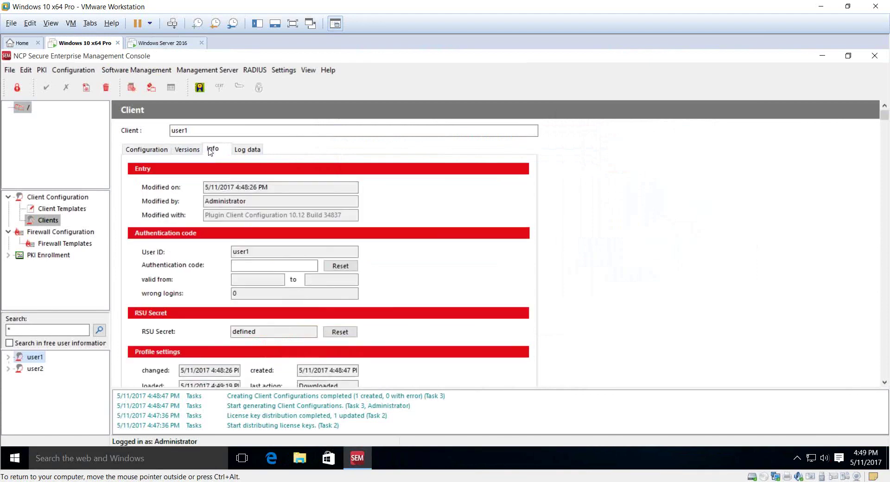
drag(225, 387, 225, 404)
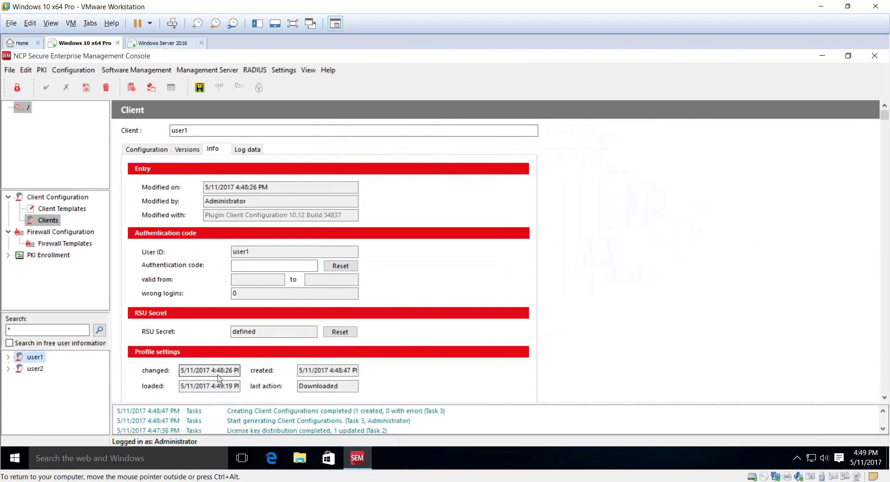
double_click(334, 386)
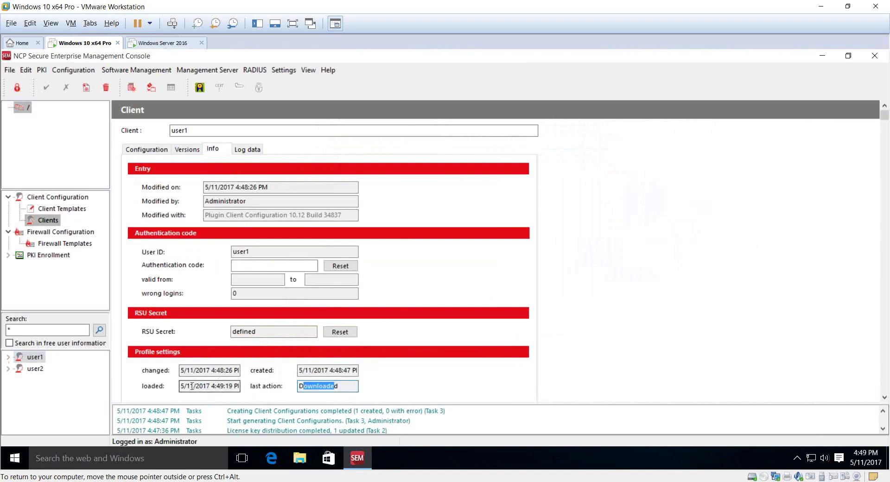
drag(190, 386, 176, 386)
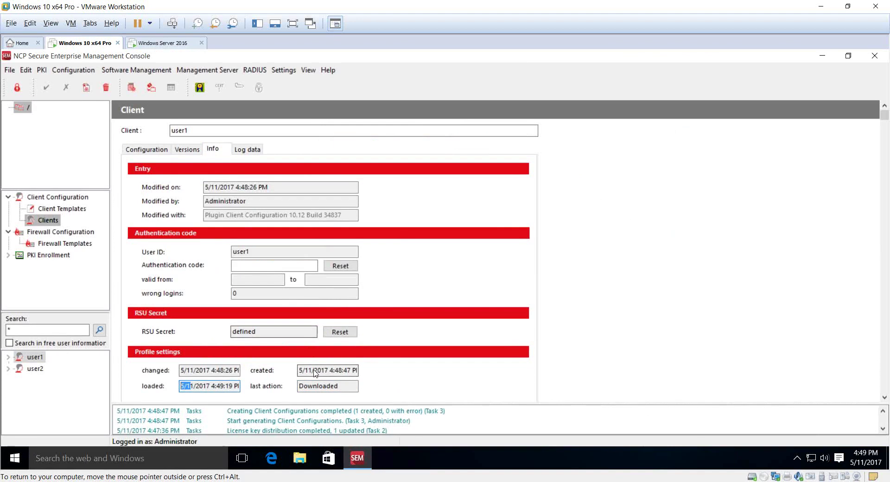
click(176, 153)
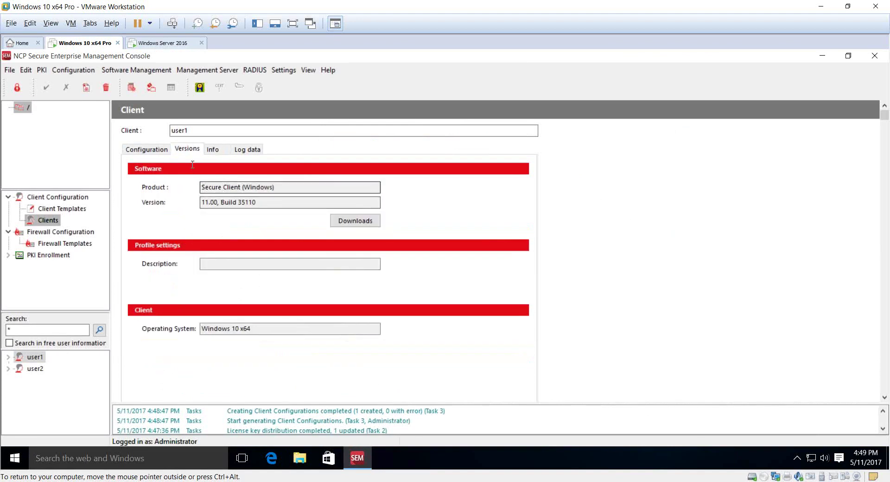
click(153, 153)
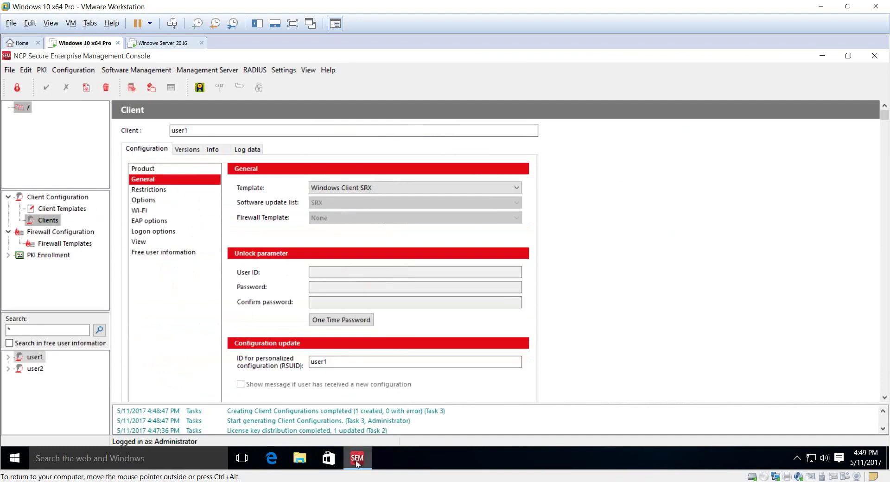